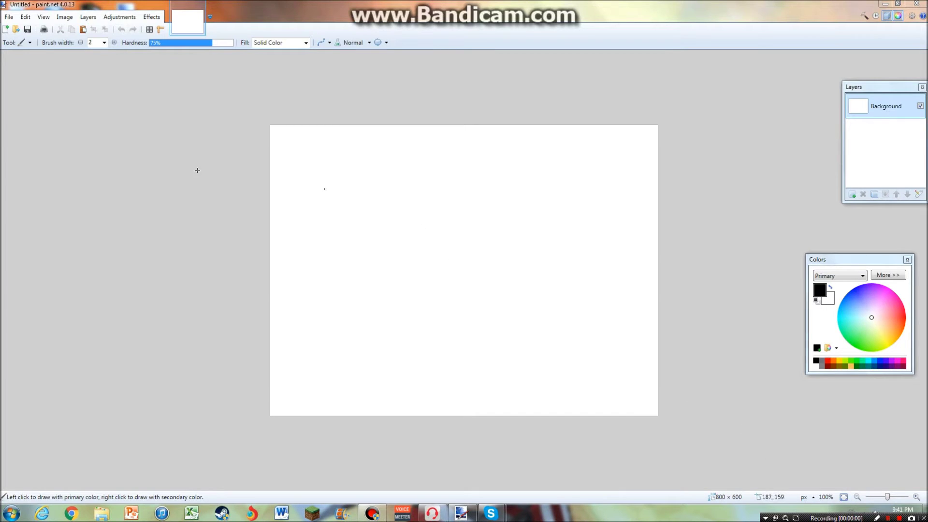
Import the YouTube-Channel-Art-Template image as a new layer, expanding the canvas to 2560 × 1440.
click(88, 17)
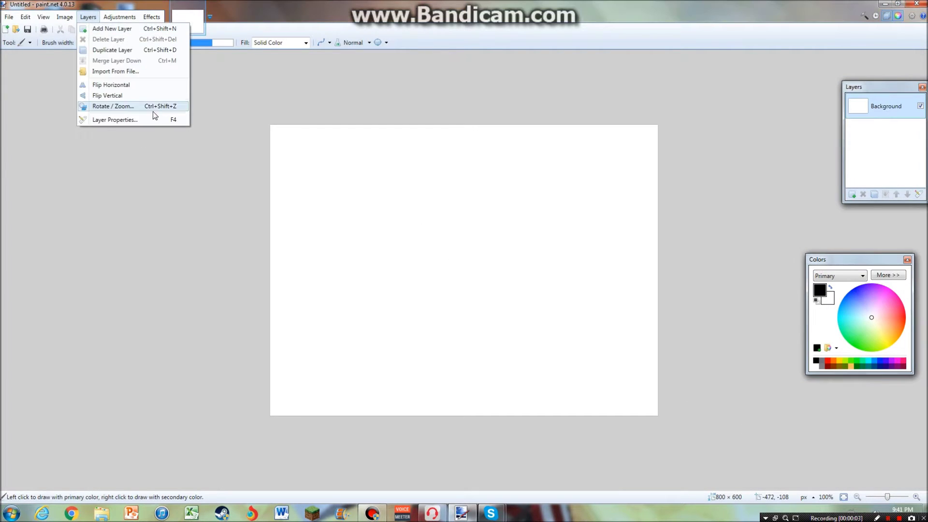
click(151, 73)
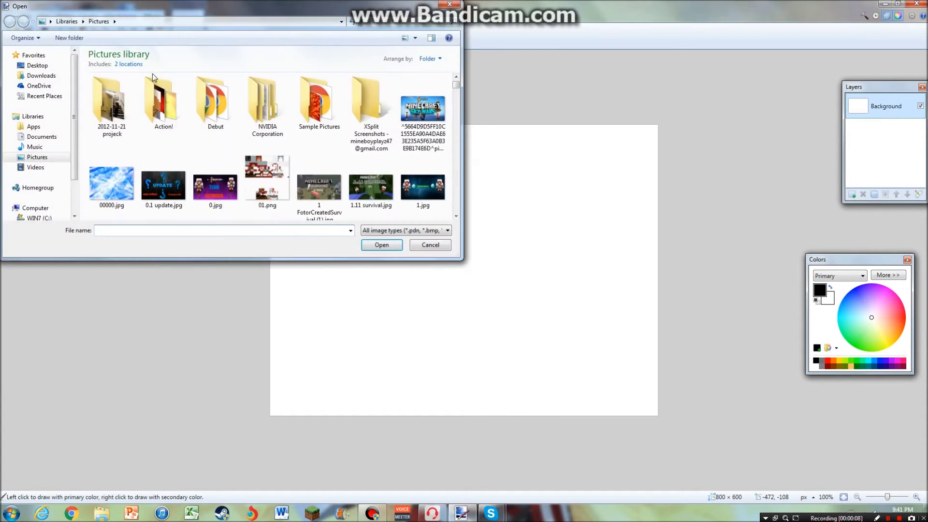
drag(457, 85, 461, 209)
double_click(170, 175)
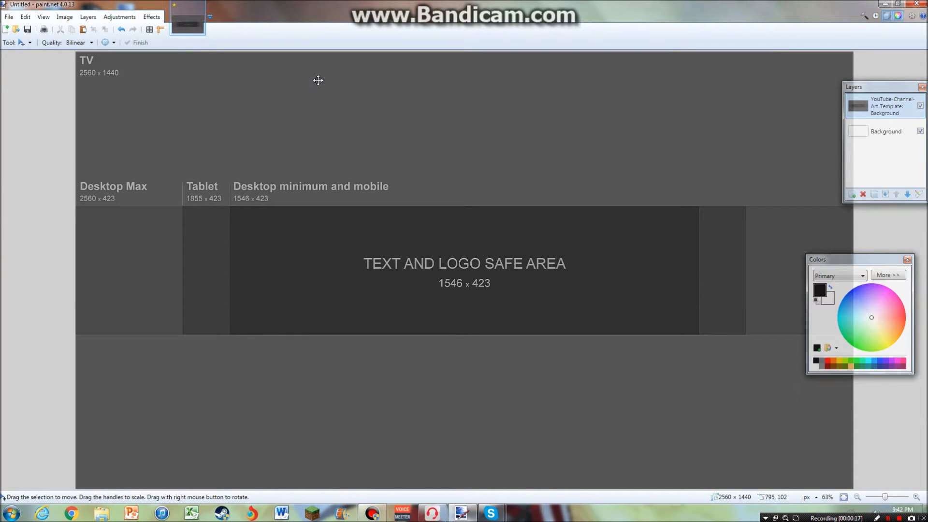
Add a new layer above the channel art template and activate the Line/Curve tool.
click(853, 196)
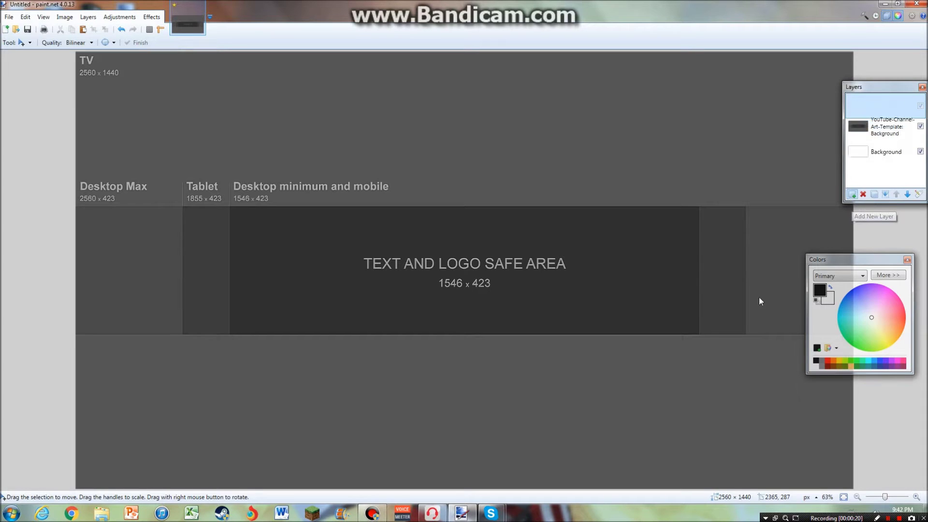
click(21, 43)
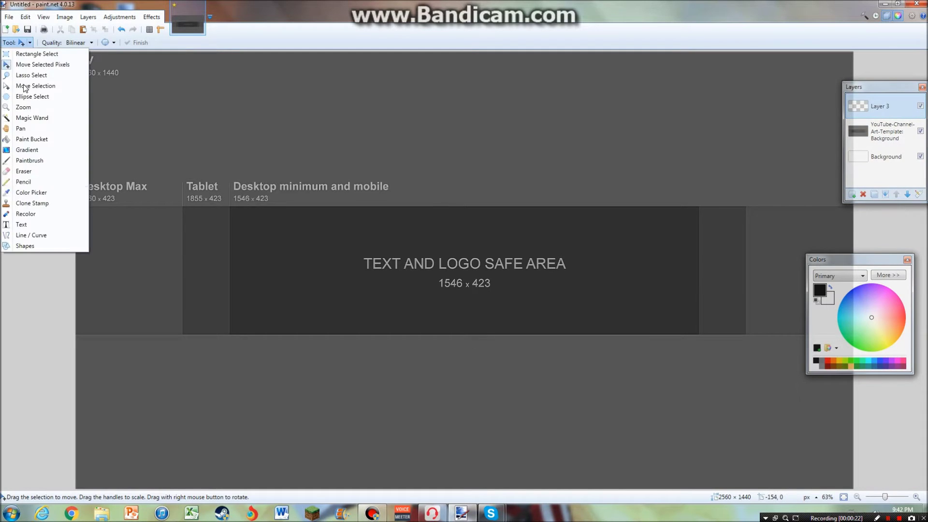
click(34, 236)
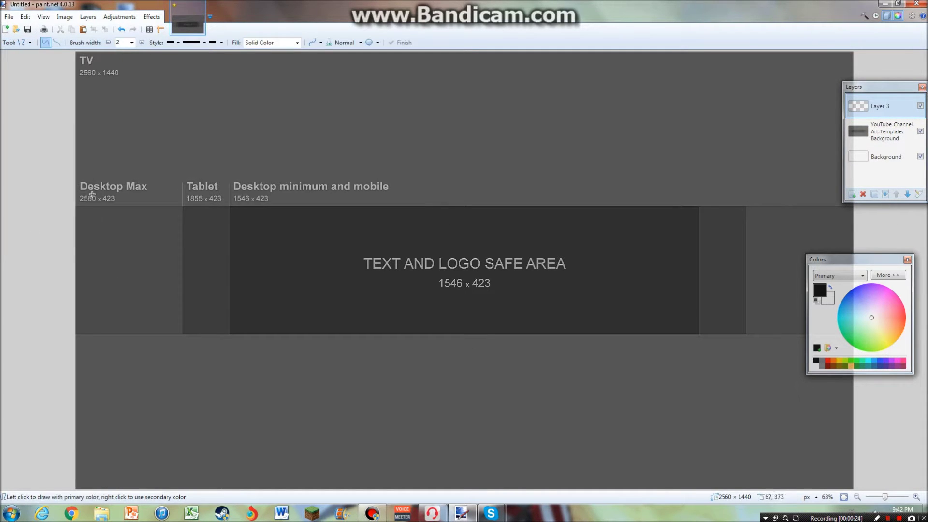
mouse_move(75, 206)
mouse_down()
mouse_move(767, 193)
mouse_move(817, 270)
mouse_move(885, 207)
mouse_up()
click(863, 194)
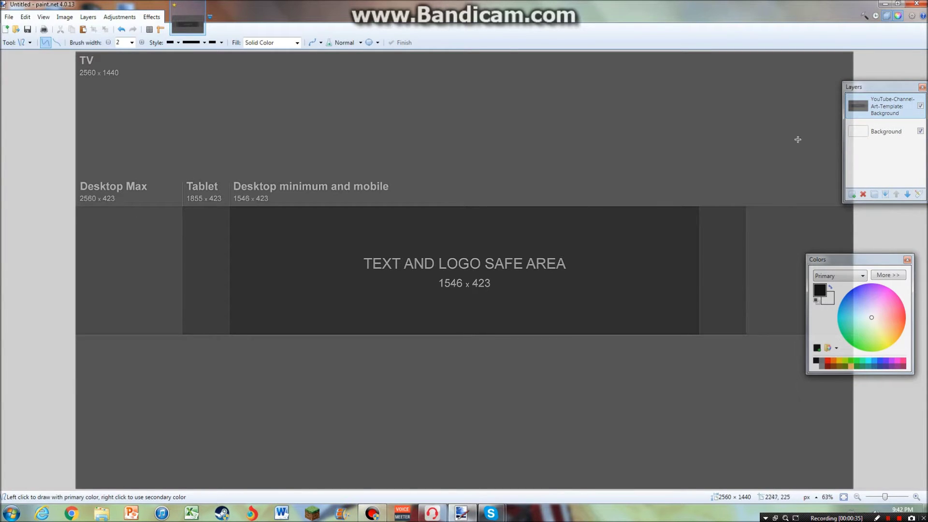
click(852, 194)
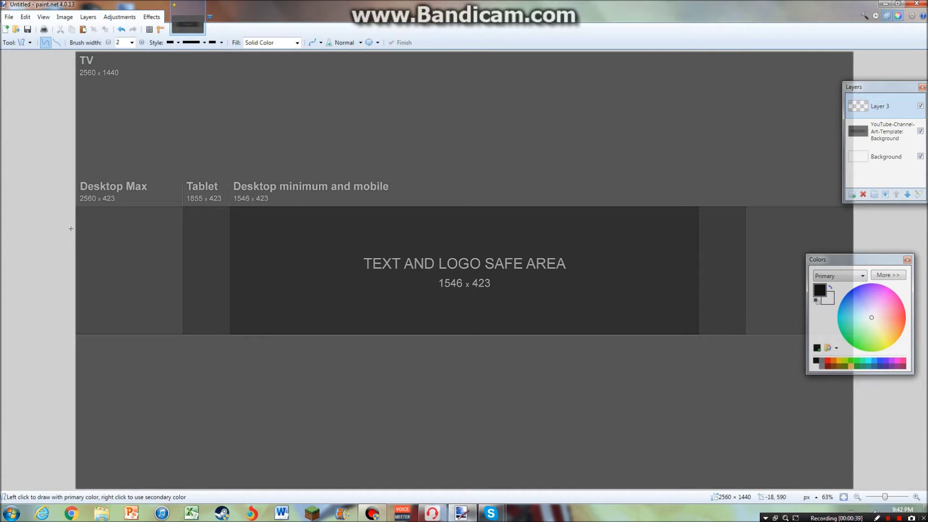
Draw black horizontal guide lines across the full canvas width along the upper and lower edges of the 423 px Desktop Max band.
drag(75, 207, 856, 206)
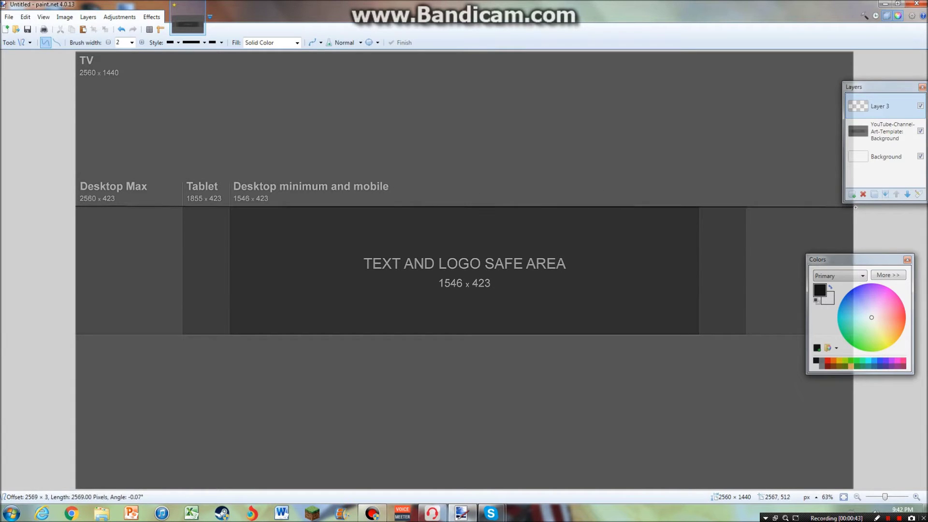
key(Return)
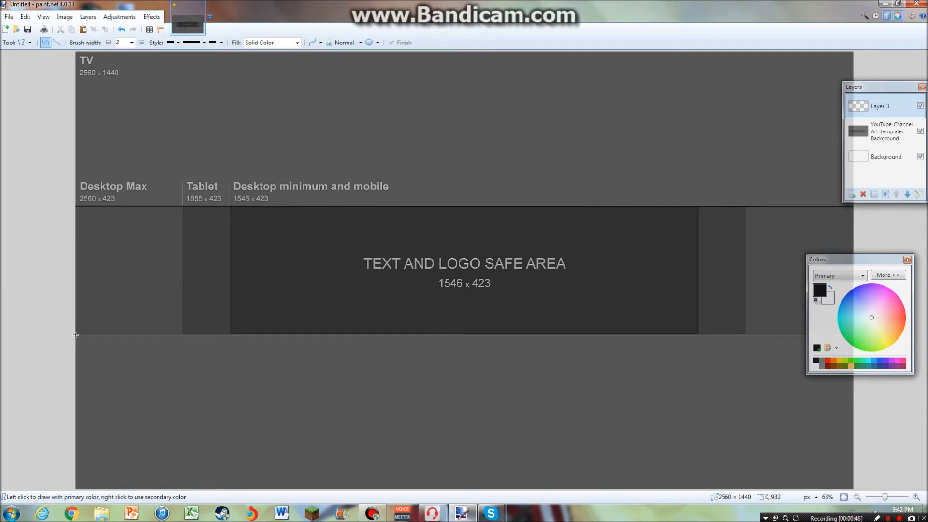
drag(75, 334, 927, 335)
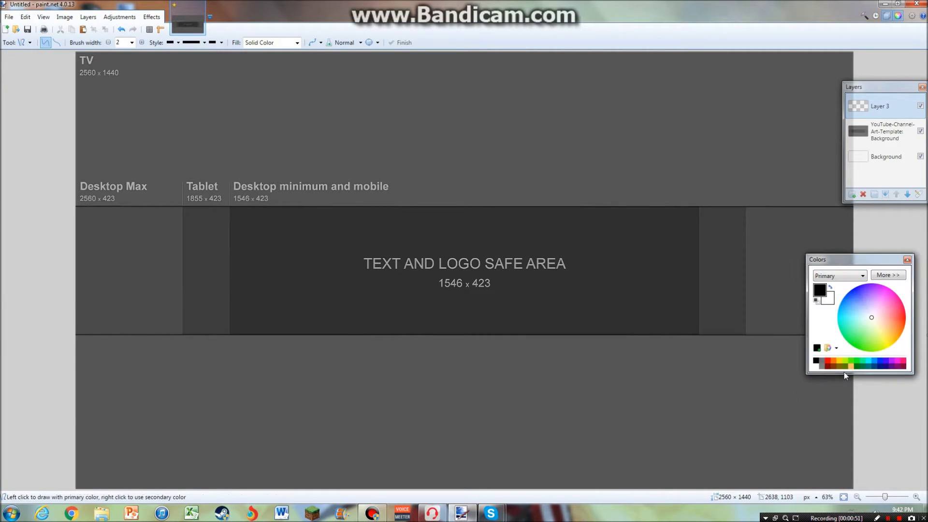
On another new layer, draw vertical guide lines, each about 425 px long, along the right edges of the text safe area and the Tablet area.
drag(861, 261, 927, 331)
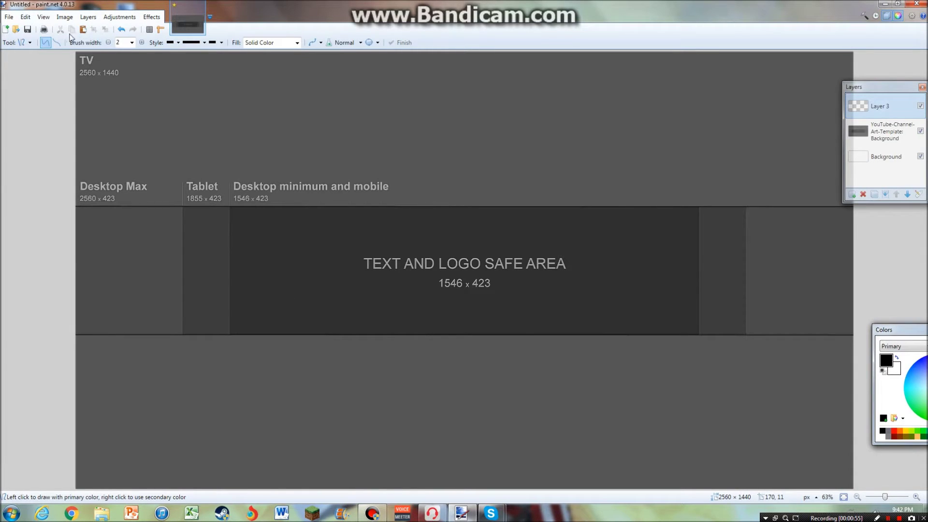
click(852, 194)
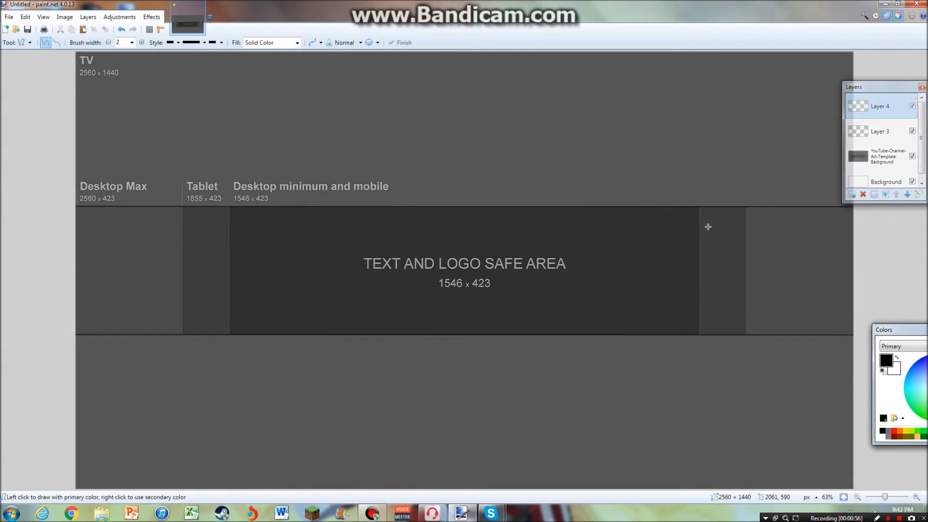
drag(699, 207, 699, 336)
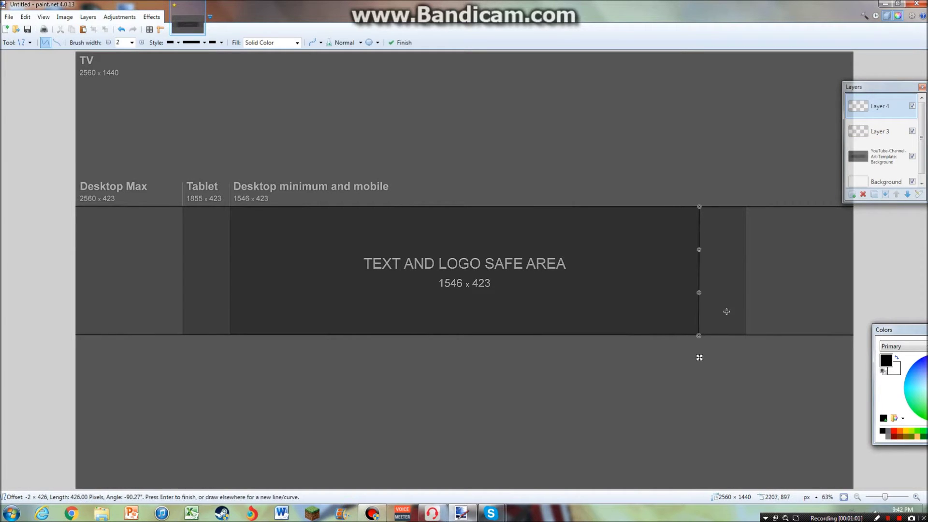
key(Return)
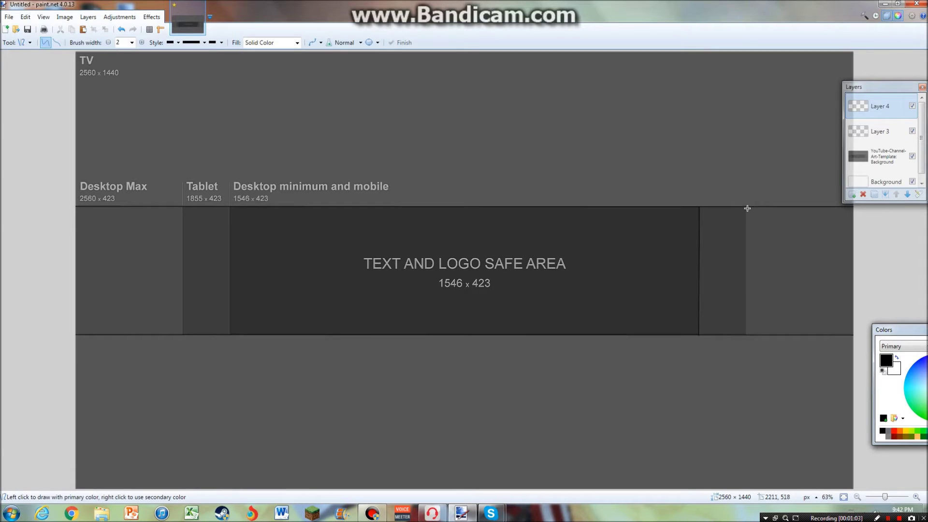
drag(746, 208, 745, 335)
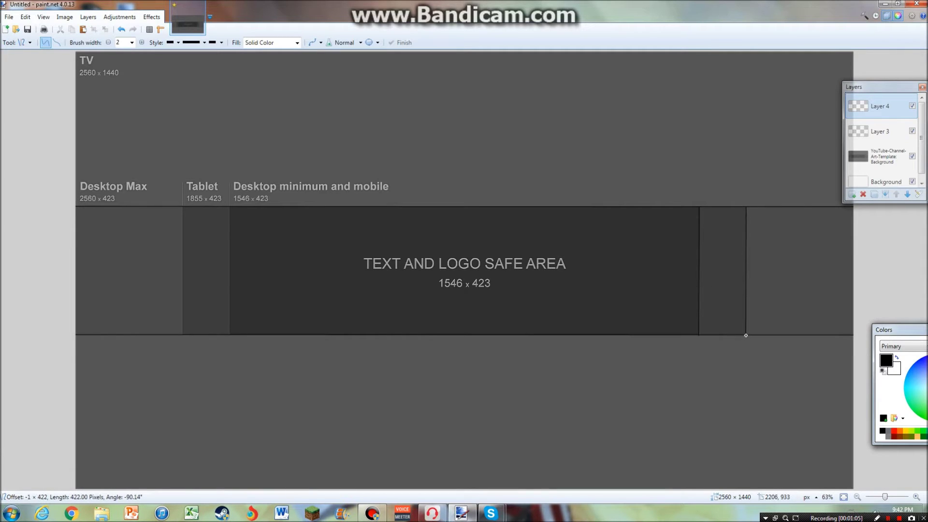
key(Return)
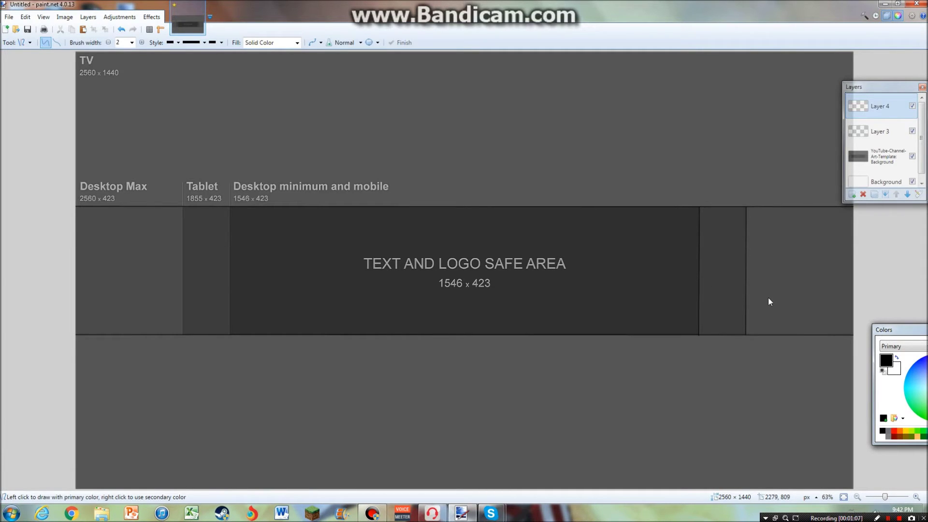
Draw matching vertical guide lines, about 422 px long, along the left edges of the safe area and the Tablet area, adjusting their nodes.
drag(228, 207, 229, 335)
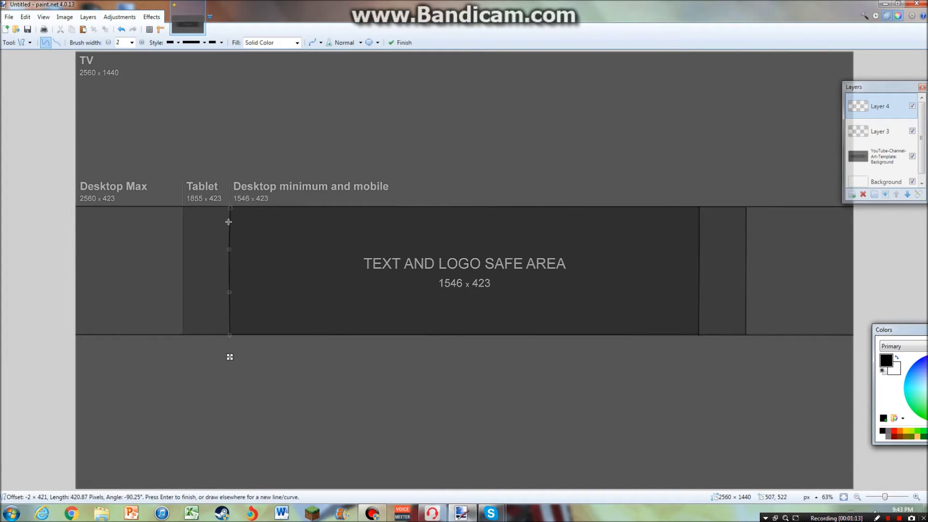
drag(230, 251, 230, 250)
key(Return)
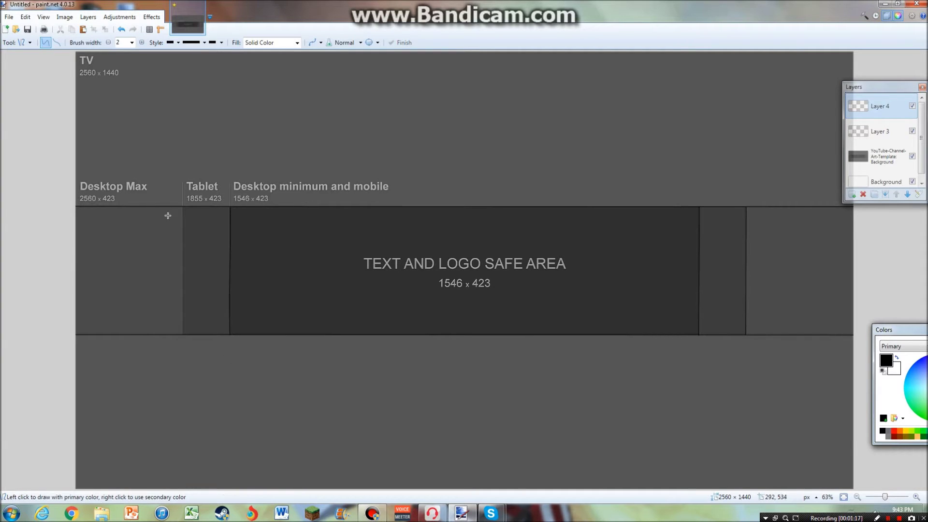
drag(184, 208, 183, 335)
drag(183, 210, 182, 206)
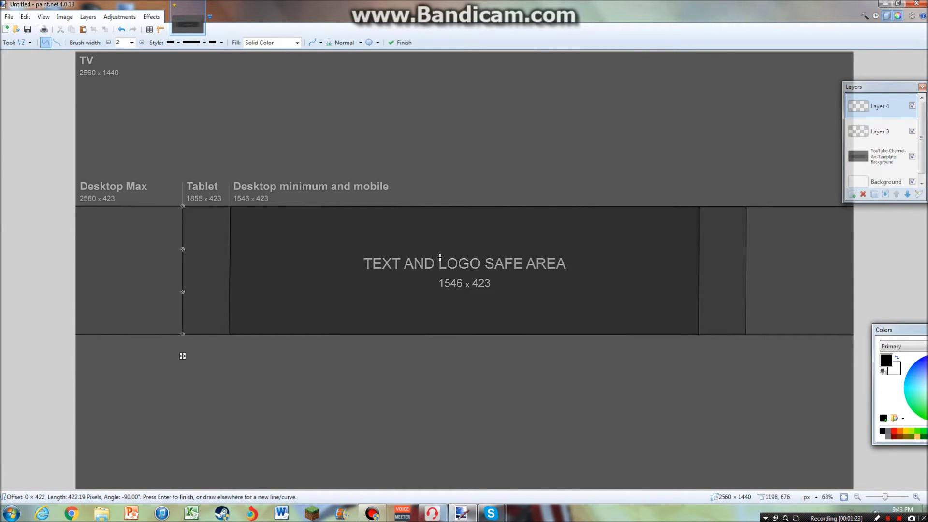
key(Return)
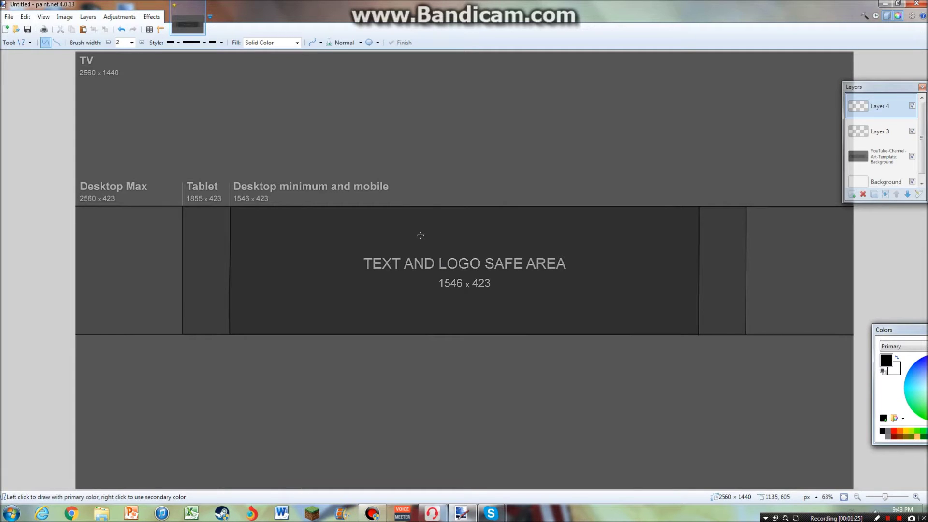
Delete the channel art template layer and the white Background layer, keeping the two guide line layers.
click(891, 155)
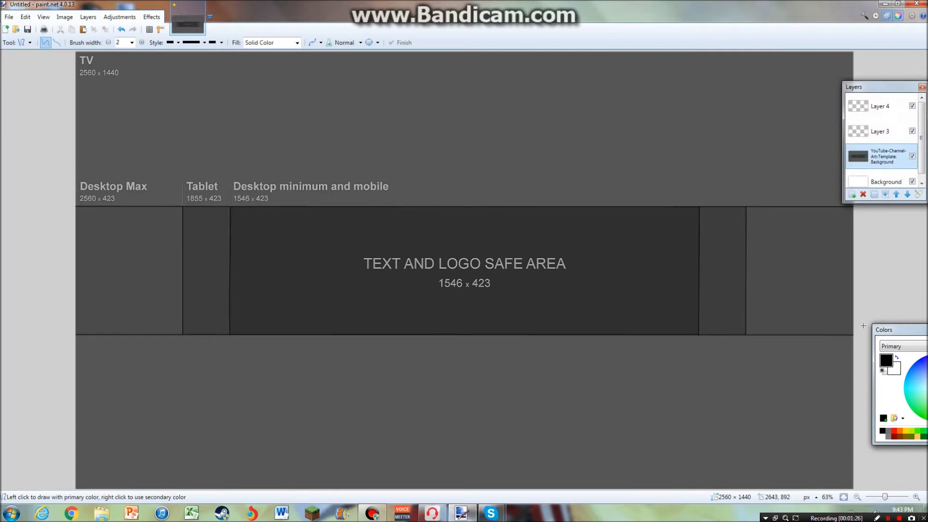
click(864, 194)
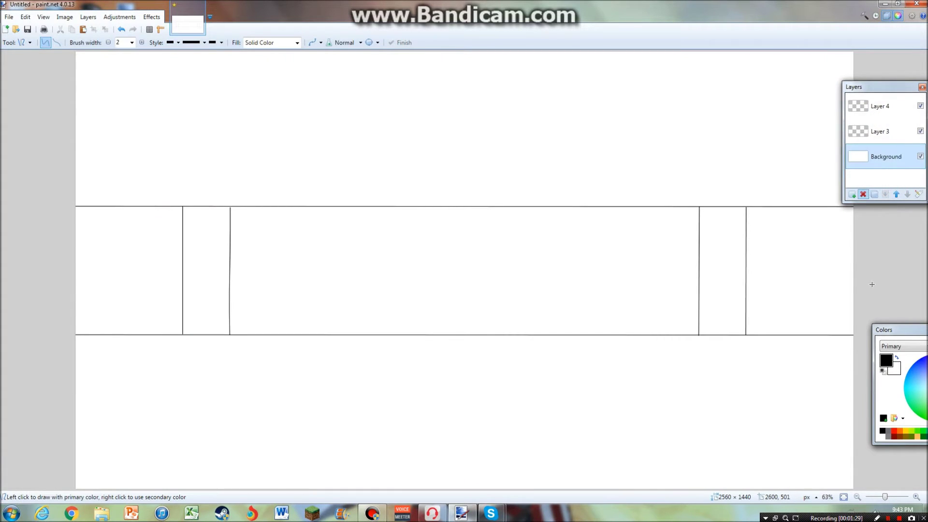
click(863, 195)
Import the picture banner 1.jpg as a new layer.
click(88, 17)
click(125, 72)
text(BAN)
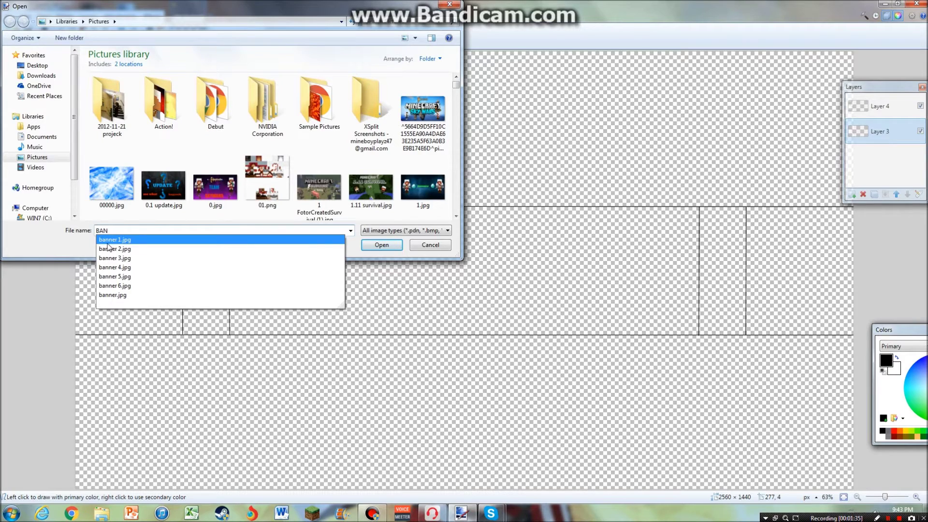
click(108, 242)
click(382, 244)
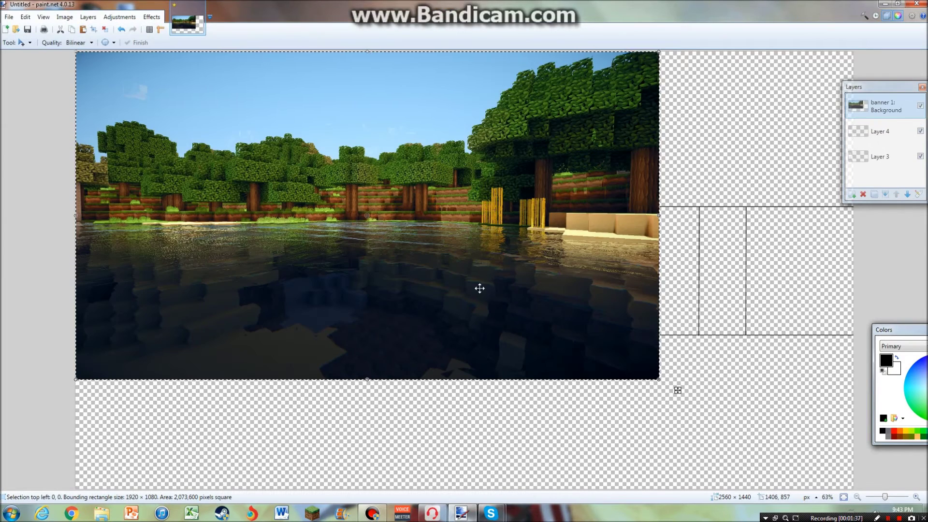
Scale the banner picture to fill the whole canvas, move its layer beneath both guide layers, and deselect.
drag(657, 382, 855, 492)
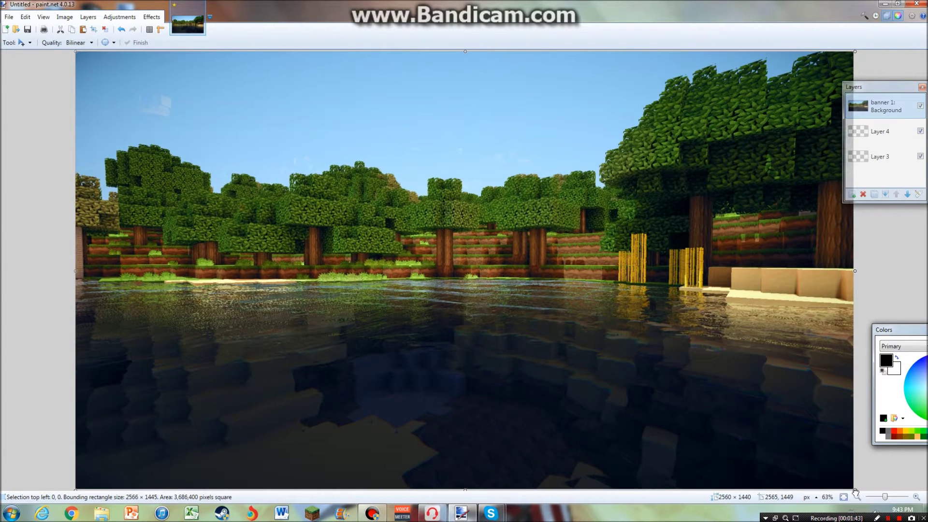
drag(898, 100, 895, 154)
key(ctrl+d)
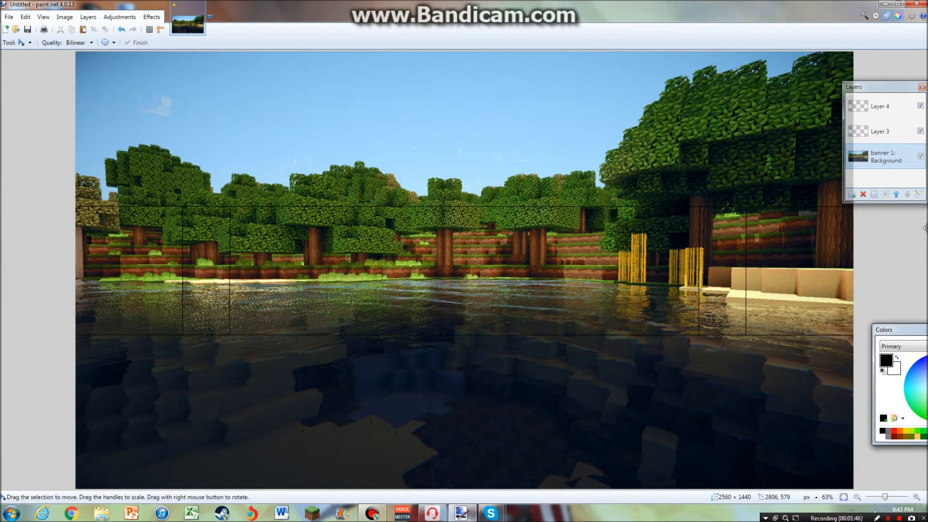
Hide the layer with the vertical guides and add a new layer on top, with the Line/Curve tool active.
click(914, 132)
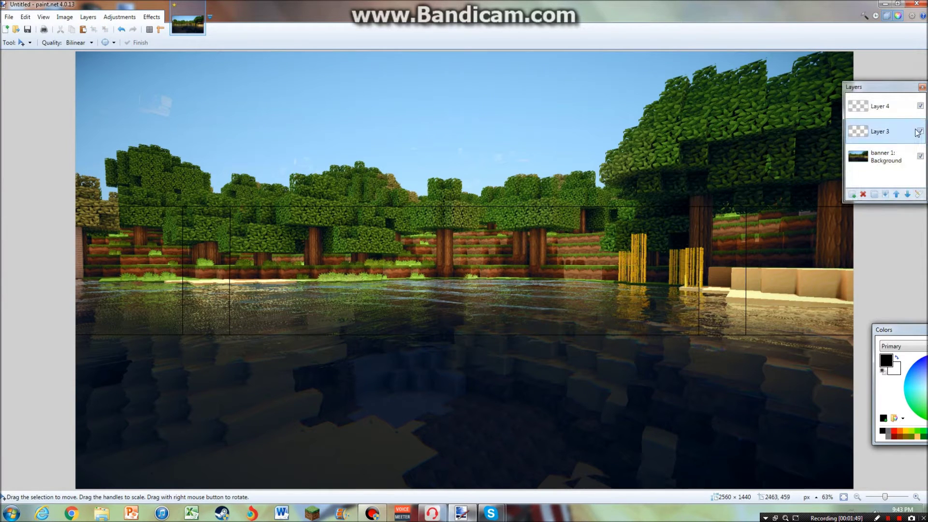
click(921, 105)
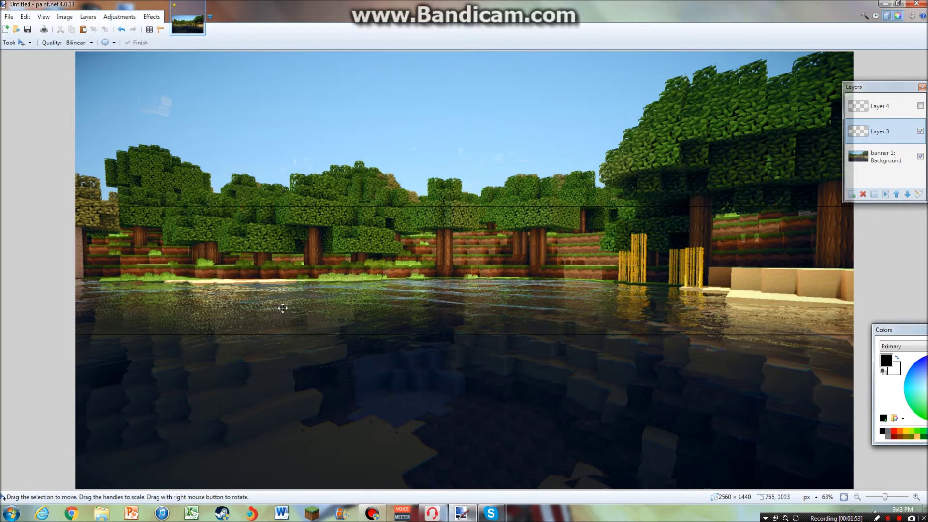
click(23, 43)
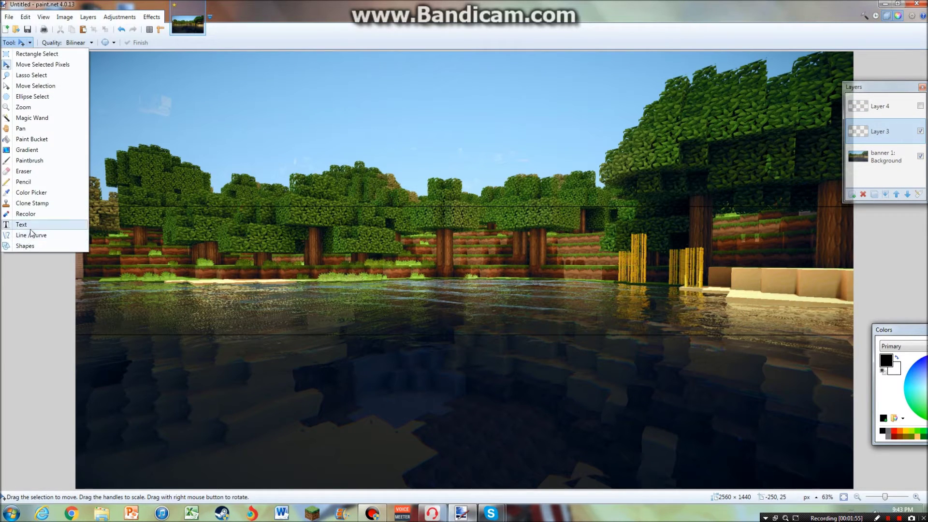
click(31, 236)
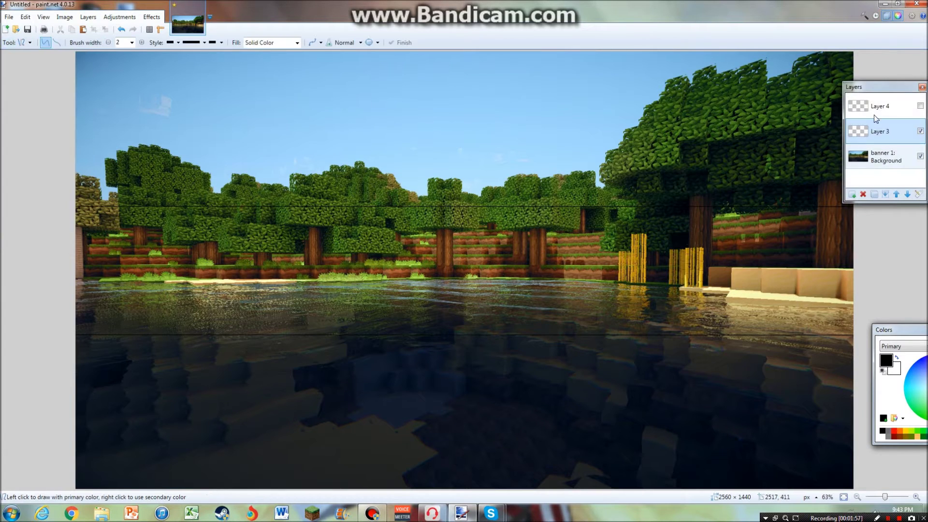
click(874, 114)
click(852, 194)
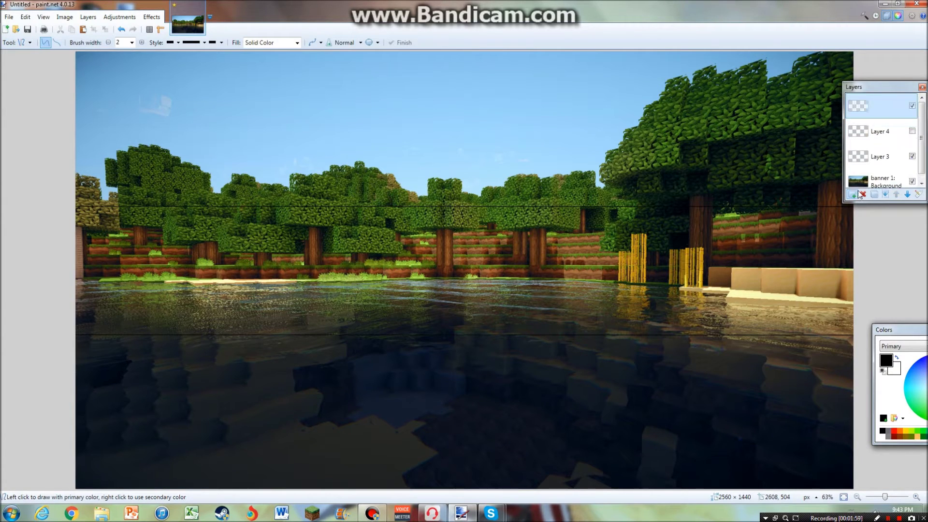
Draw a black line with brush width 8 across the full canvas width along the upper horizontal guide.
click(131, 43)
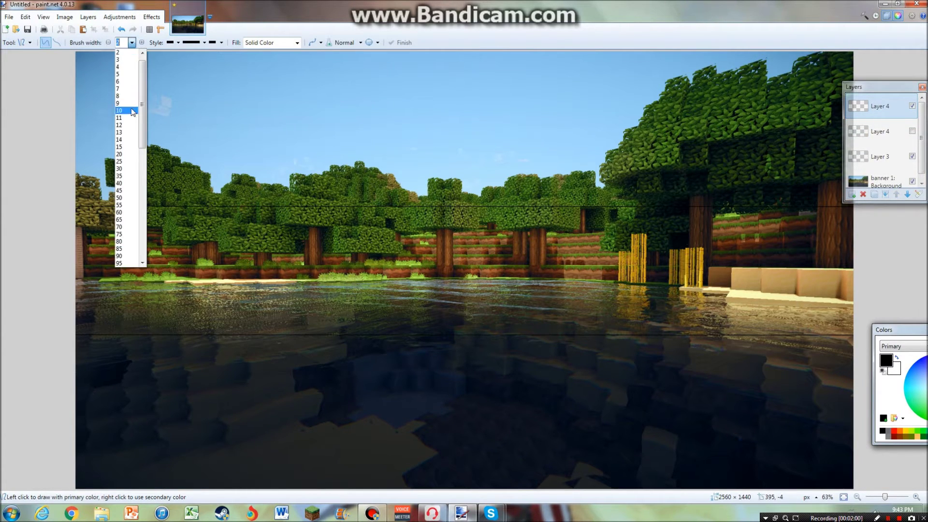
click(126, 94)
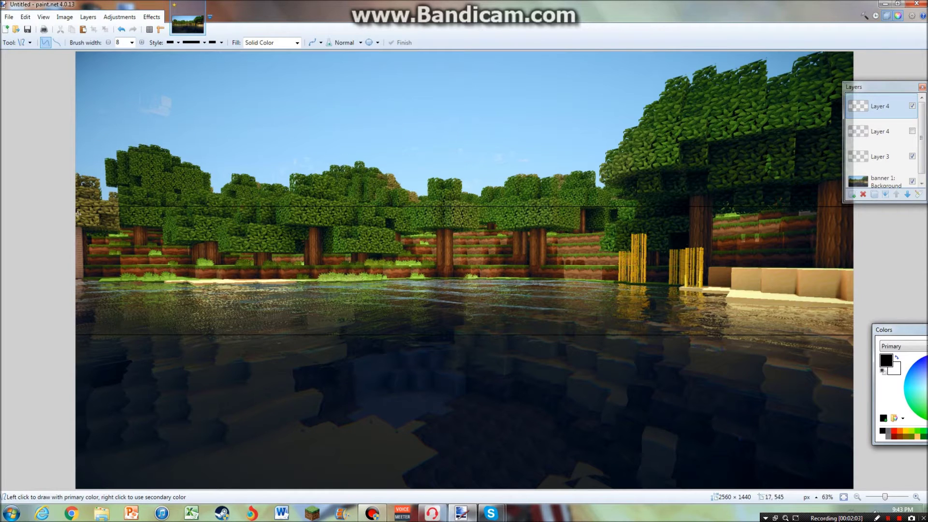
mouse_move(75, 207)
mouse_down()
mouse_move(858, 207)
mouse_move(862, 215)
mouse_up()
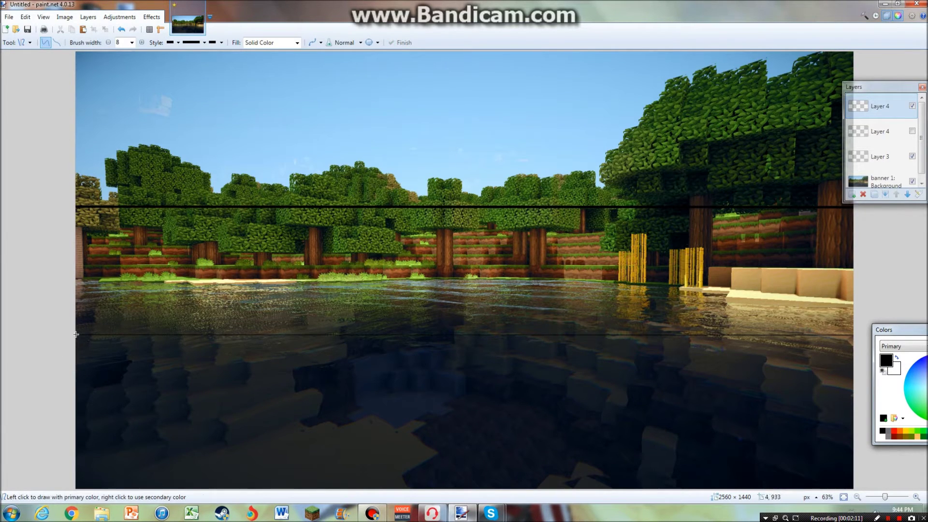
Draw a black line along the lower horizontal guide, a diagonal about 1148 px long rising from its left end, and a second descending from that diagonal's top.
drag(75, 334, 882, 335)
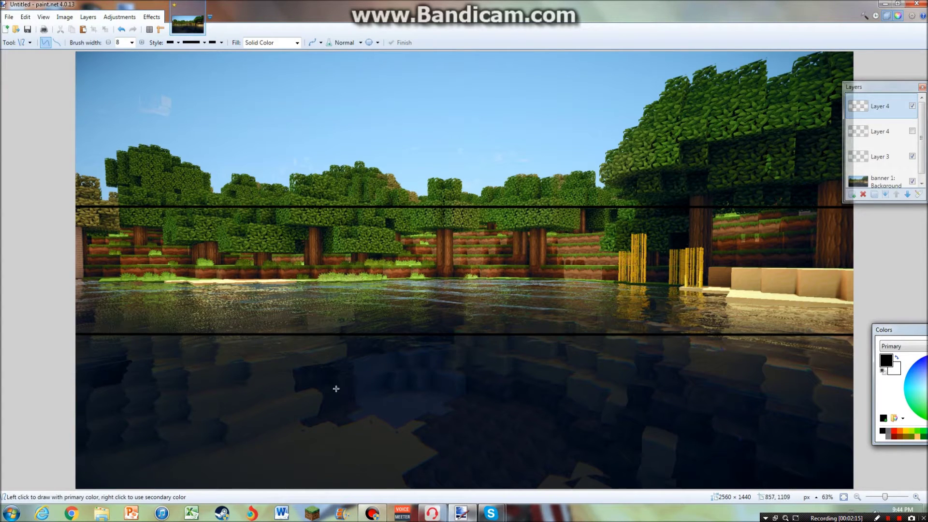
drag(76, 334, 400, 208)
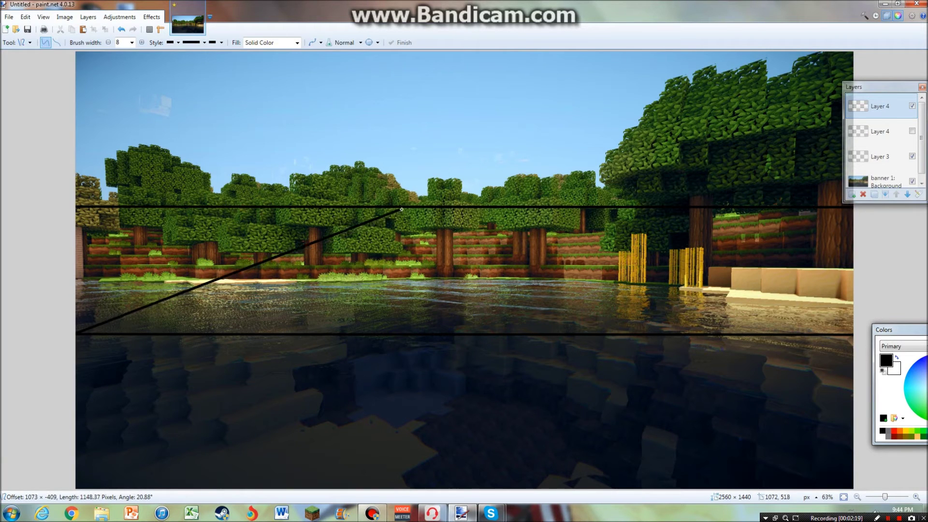
key(Return)
drag(374, 219, 525, 334)
key(Return)
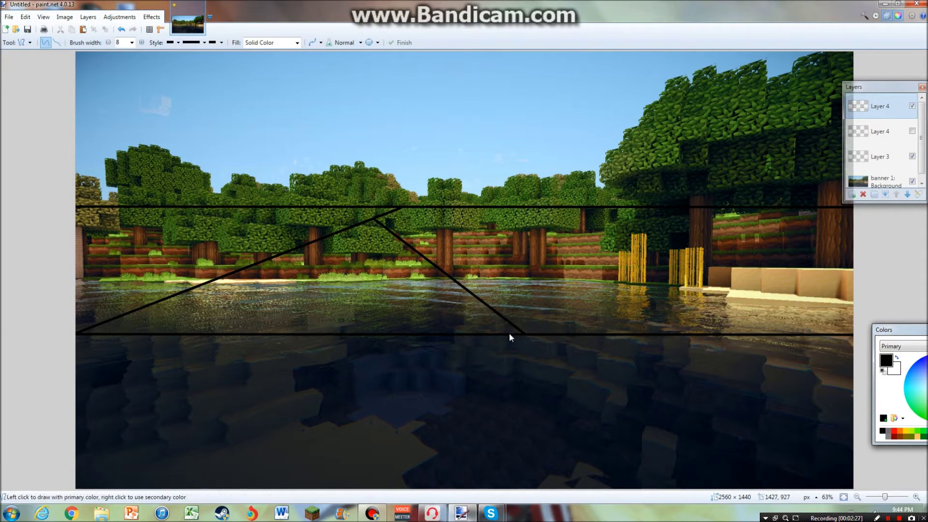
drag(467, 287, 718, 207)
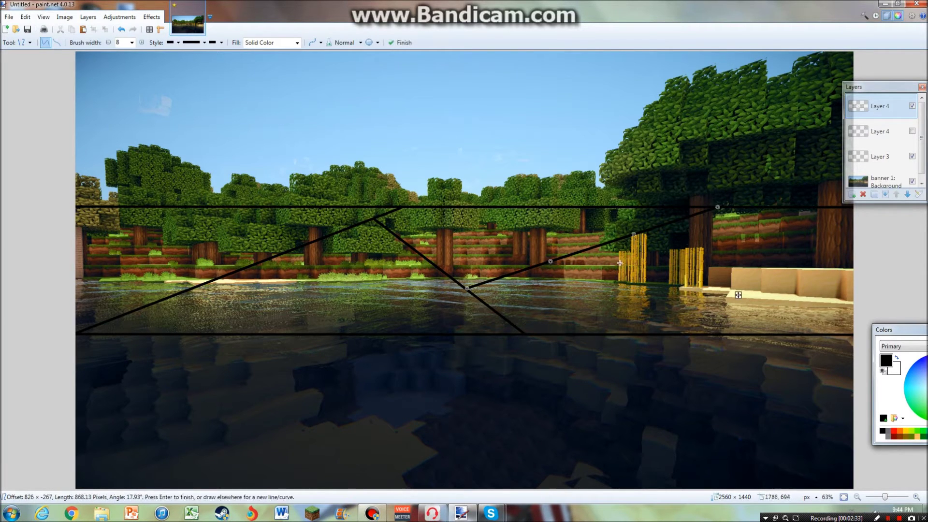
key(Return)
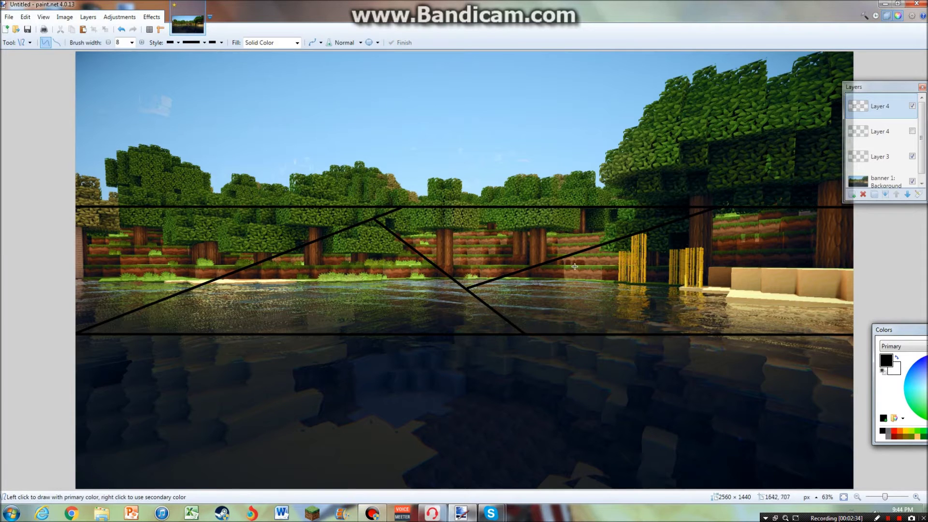
drag(575, 255, 757, 316)
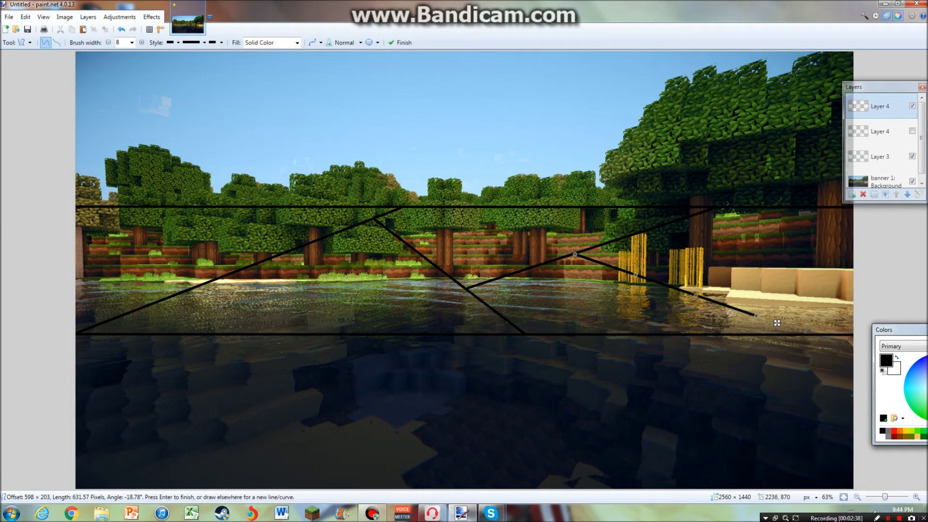
click(121, 29)
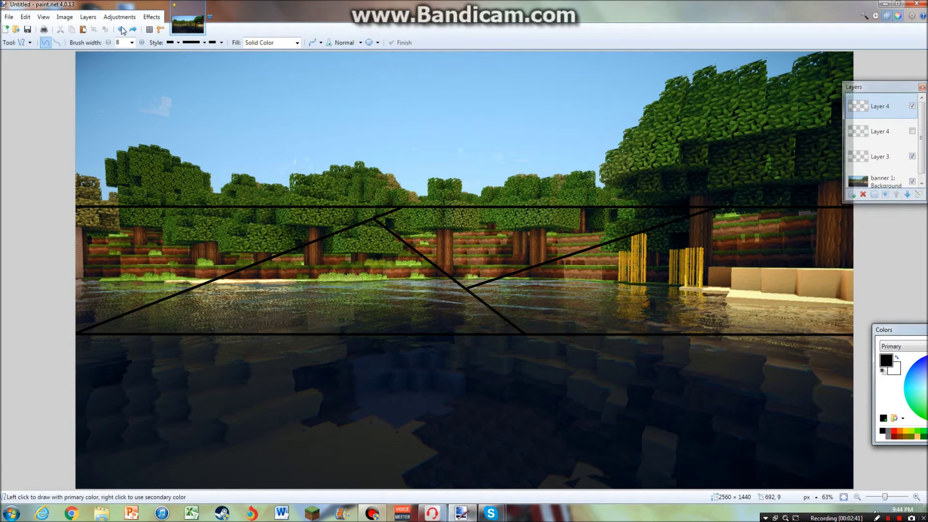
click(122, 29)
Draw a diagonal about 750 px long from near the second diagonal's foot to the upper line, and another from it down to the lower line.
drag(506, 318, 707, 208)
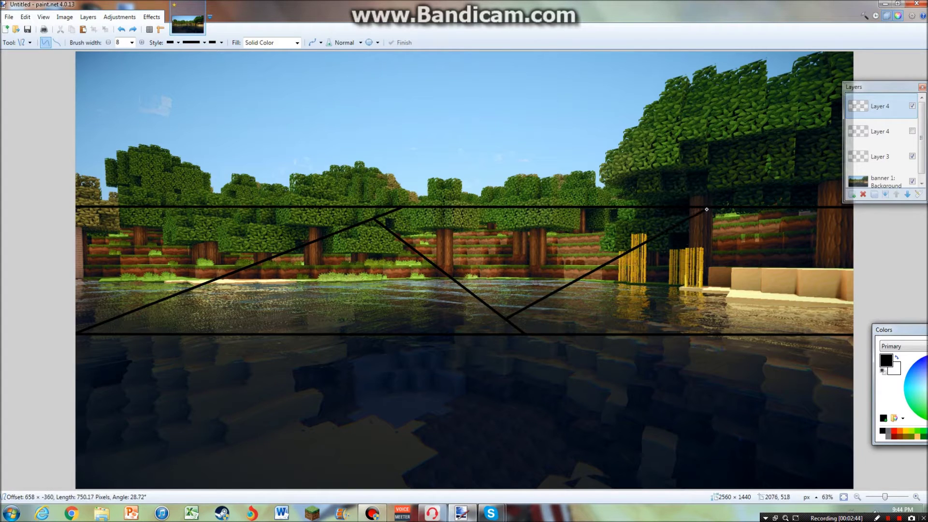
key(Return)
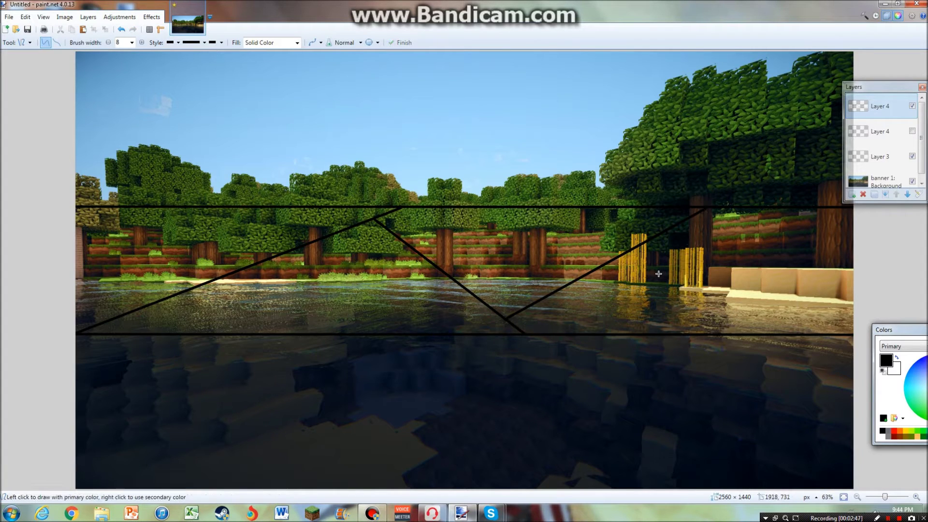
drag(691, 219, 795, 330)
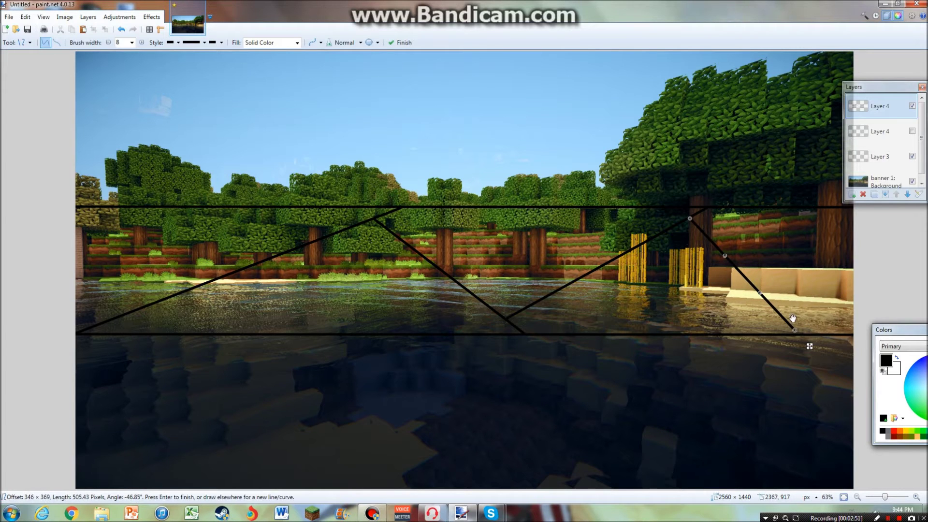
key(ctrl+z)
drag(662, 236, 818, 334)
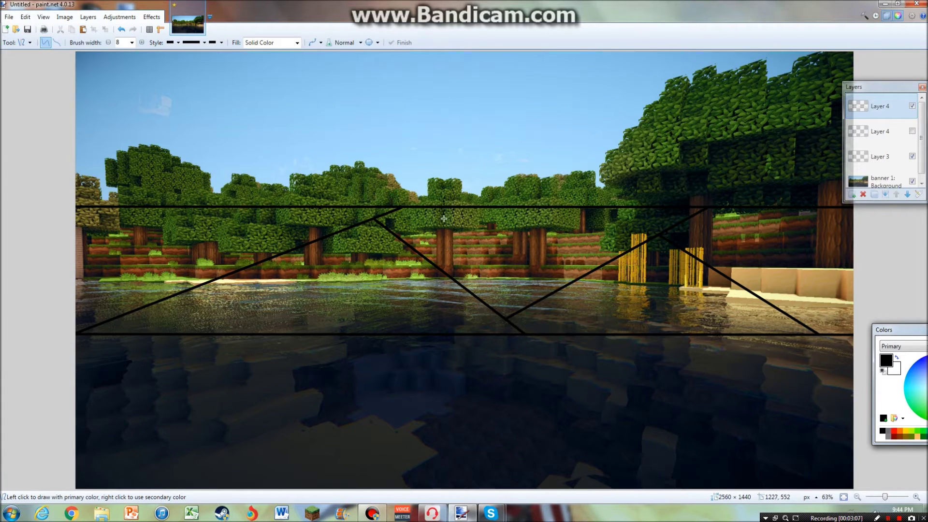
Import the picture banner 2.jpg as a new layer.
click(88, 16)
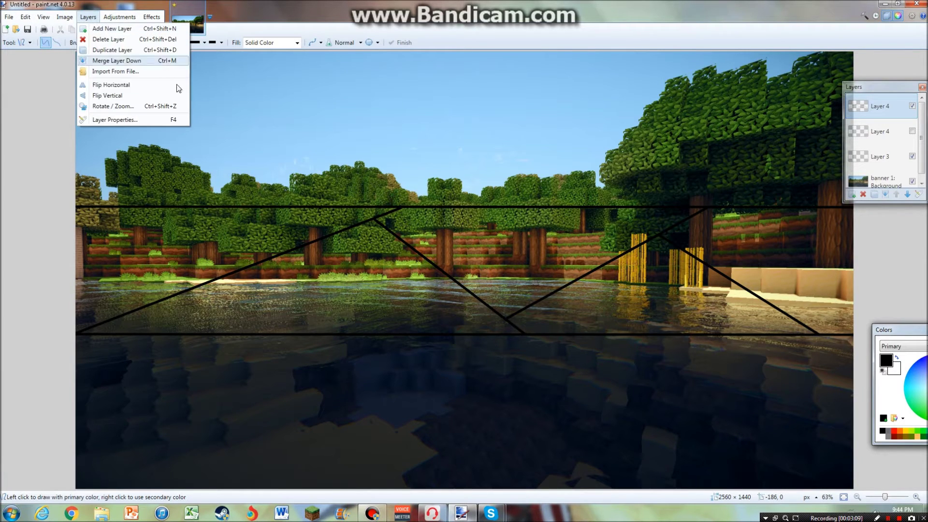
click(173, 74)
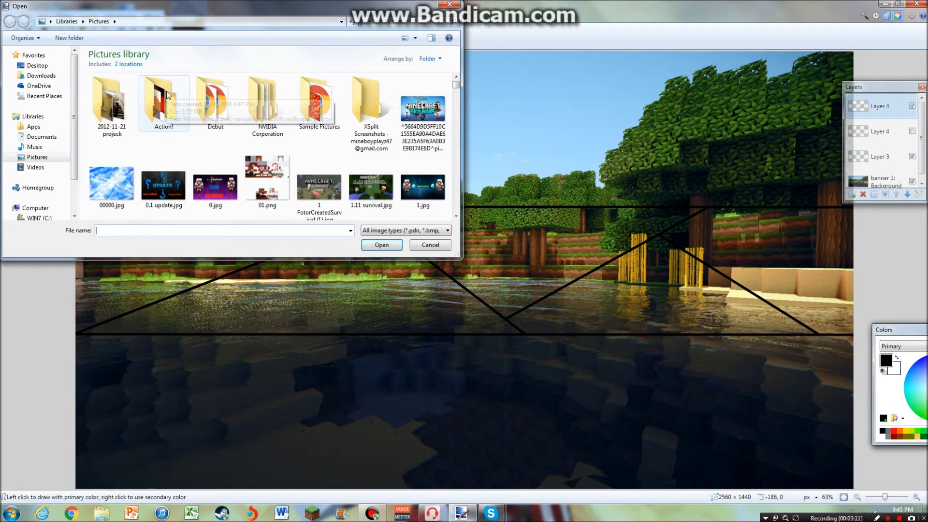
text(ban)
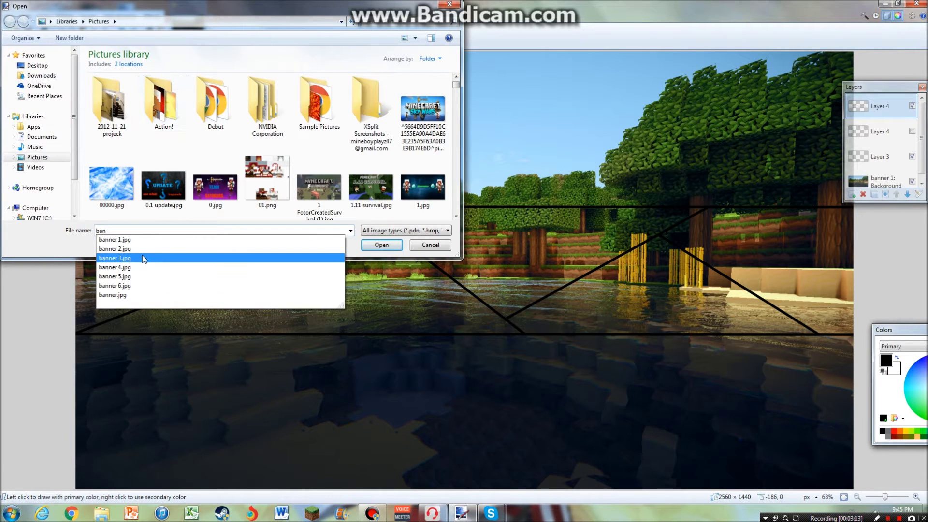
click(116, 249)
key(Return)
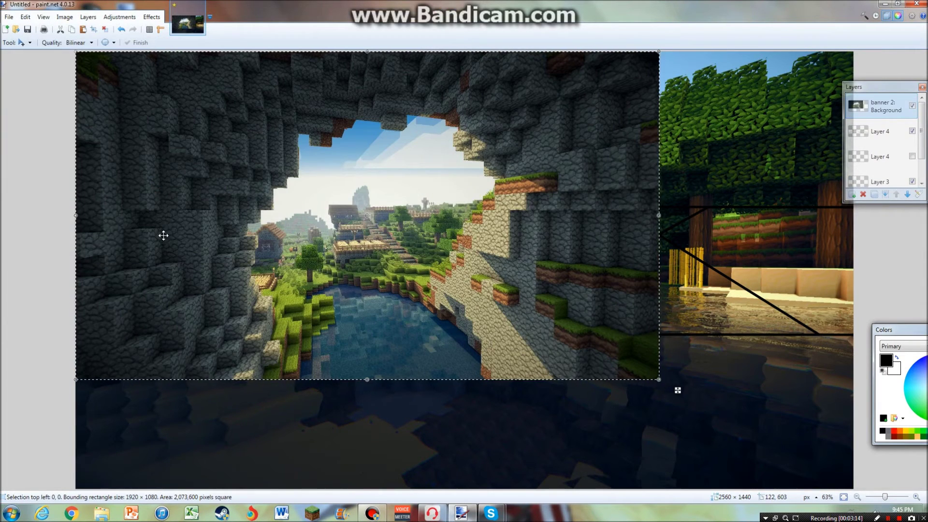
Shrink the banner 2 picture to about 1592 × 827 px, place it over the left triangular panel, and deselect.
drag(656, 379, 536, 299)
drag(369, 180, 359, 278)
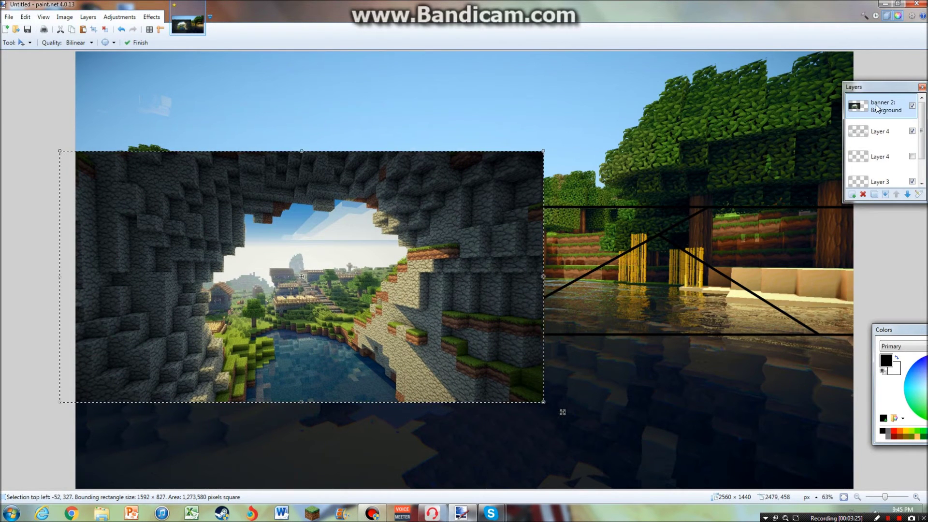
drag(431, 262, 432, 262)
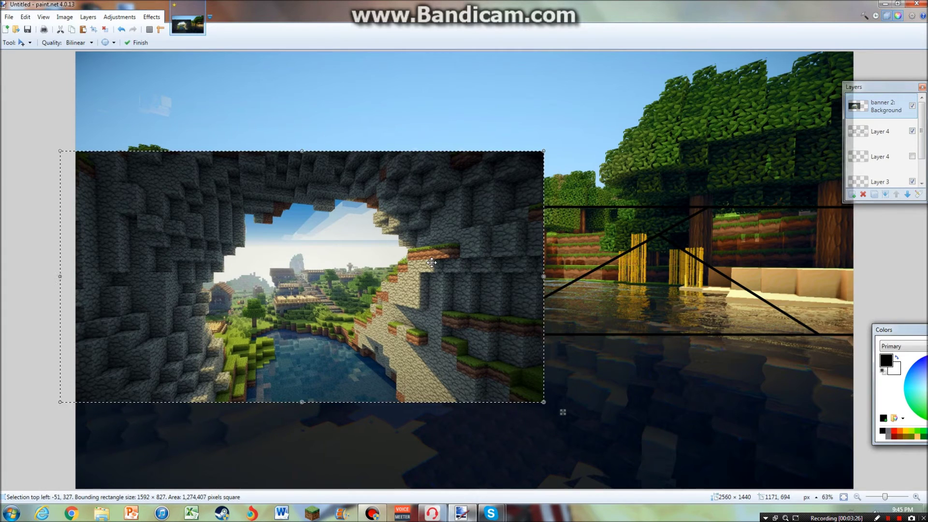
key(ctrl+d)
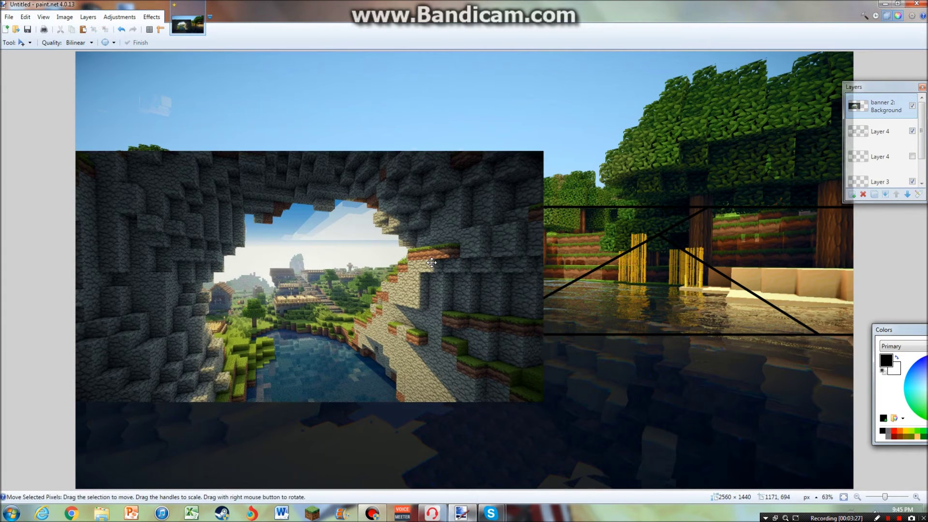
Using the black line layer, select everything outside the left triangle with the Magic Wand and cut that area from the banner 2 layer.
click(888, 135)
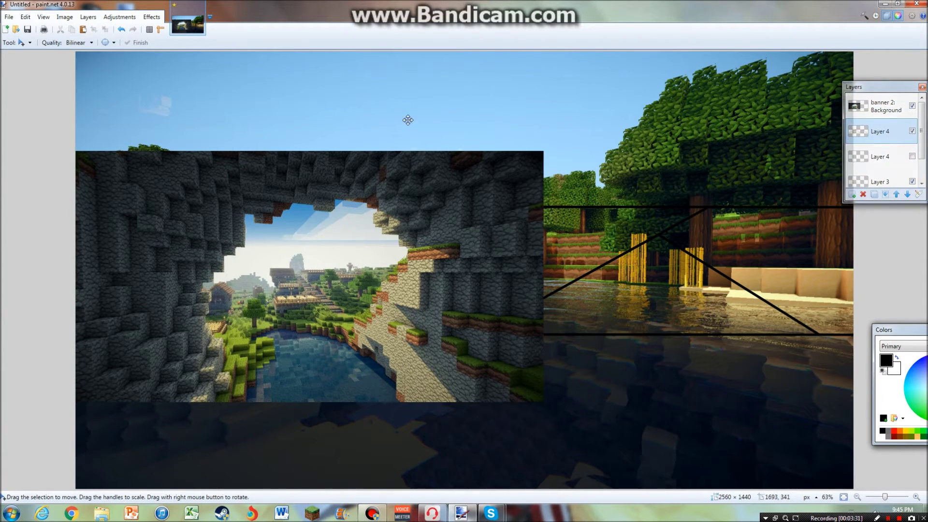
click(30, 43)
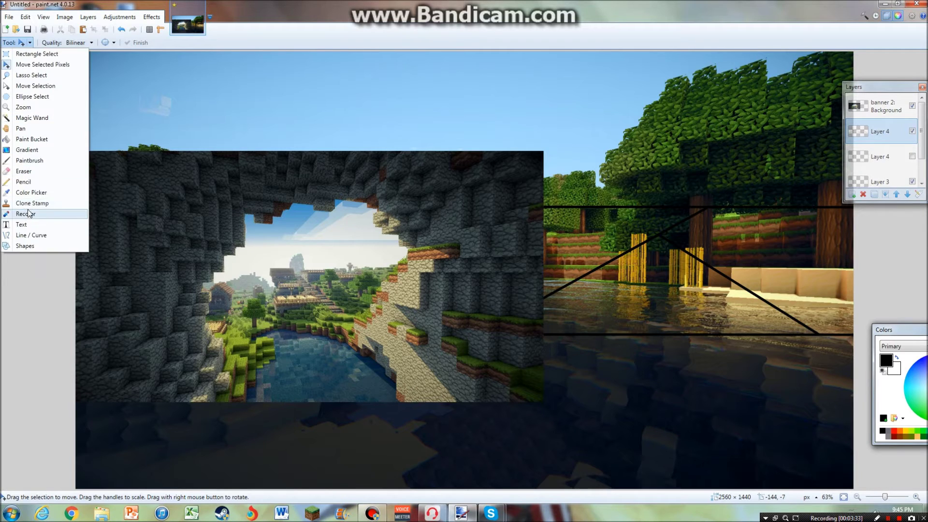
click(38, 119)
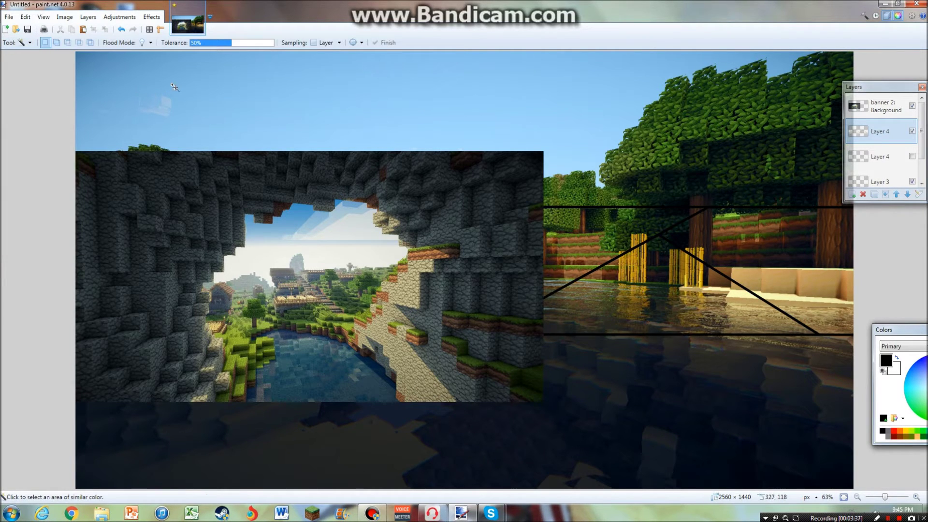
click(175, 87)
ctrl+click(314, 423)
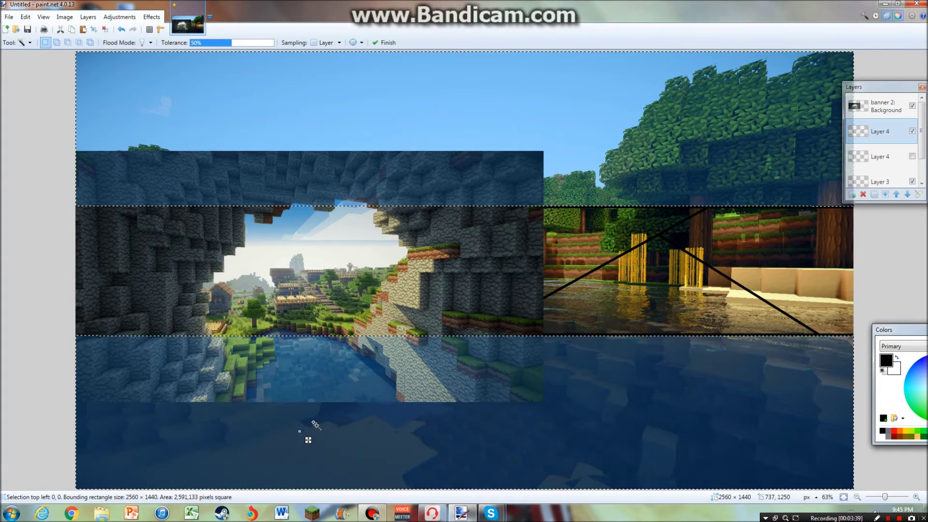
ctrl+click(774, 235)
ctrl+click(701, 321)
ctrl+click(658, 328)
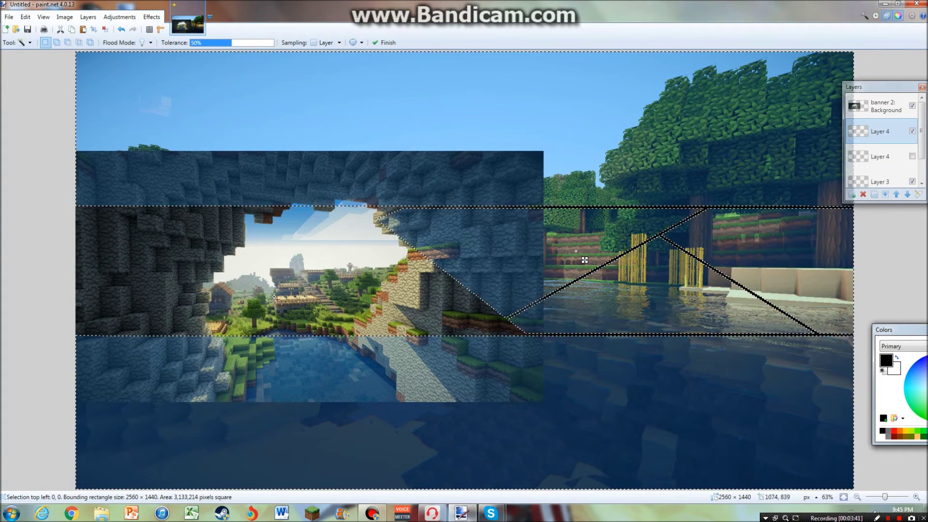
ctrl+click(163, 274)
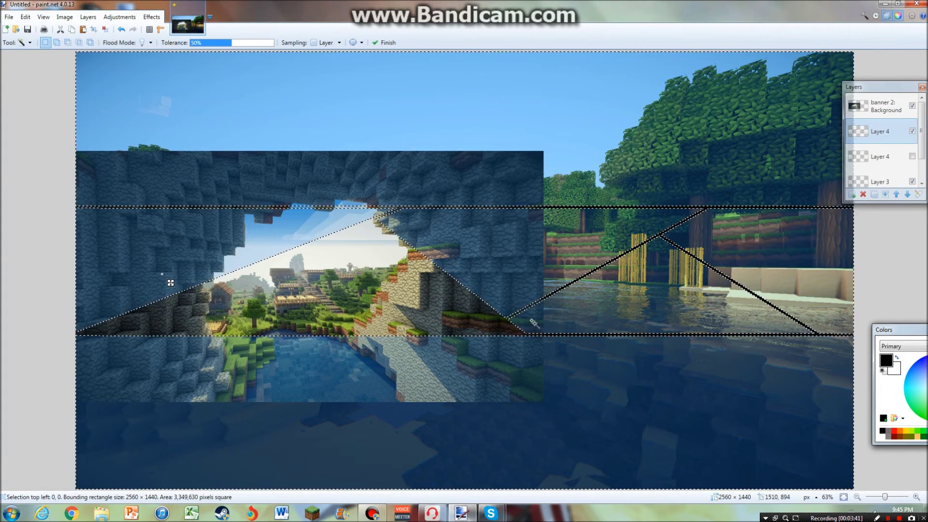
ctrl+click(542, 206)
ctrl+click(549, 214)
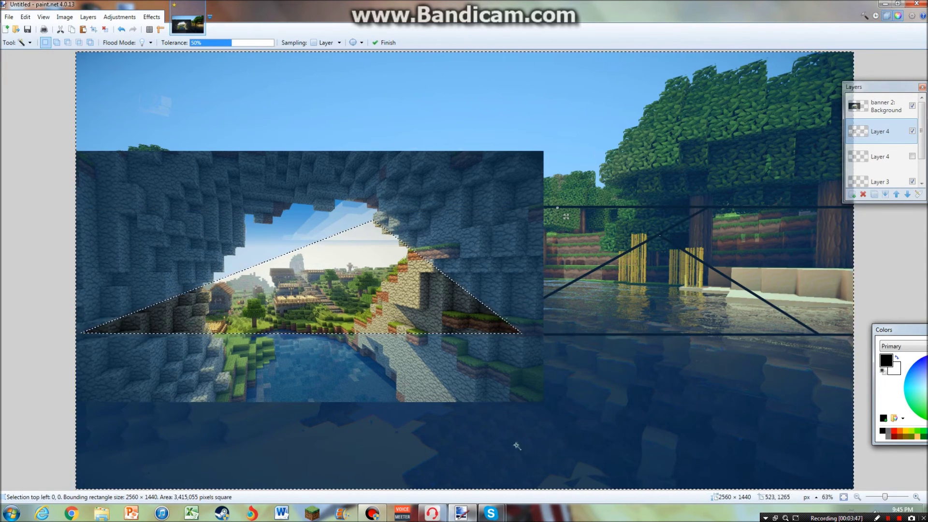
click(876, 112)
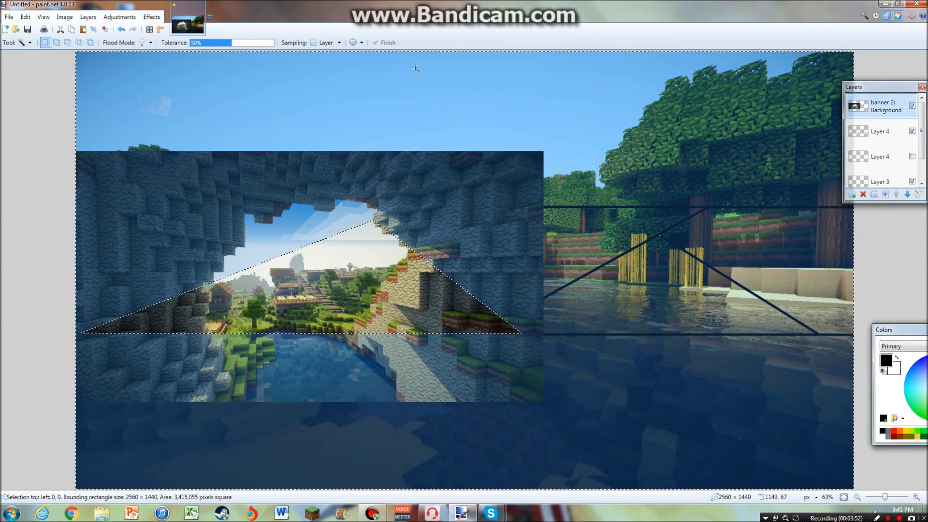
click(62, 30)
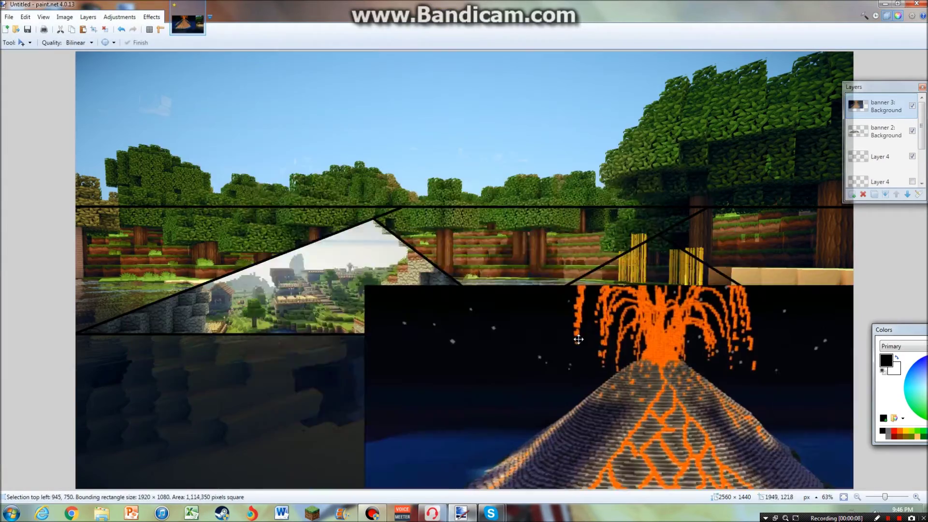
Place the banner 3 volcano picture over the middle inverted triangle and cut away everything outside that panel using a Magic Wand selection.
drag(592, 435, 535, 275)
key(Return)
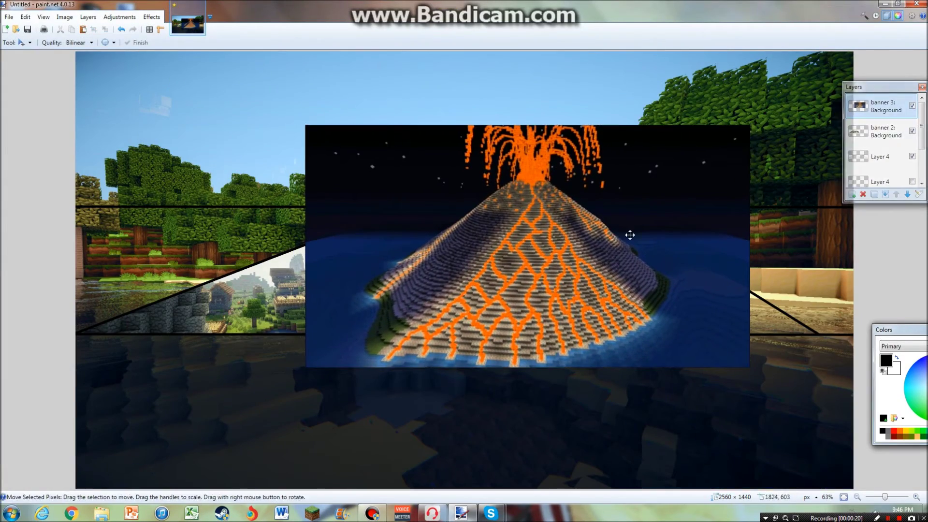
click(29, 42)
click(41, 118)
click(708, 209)
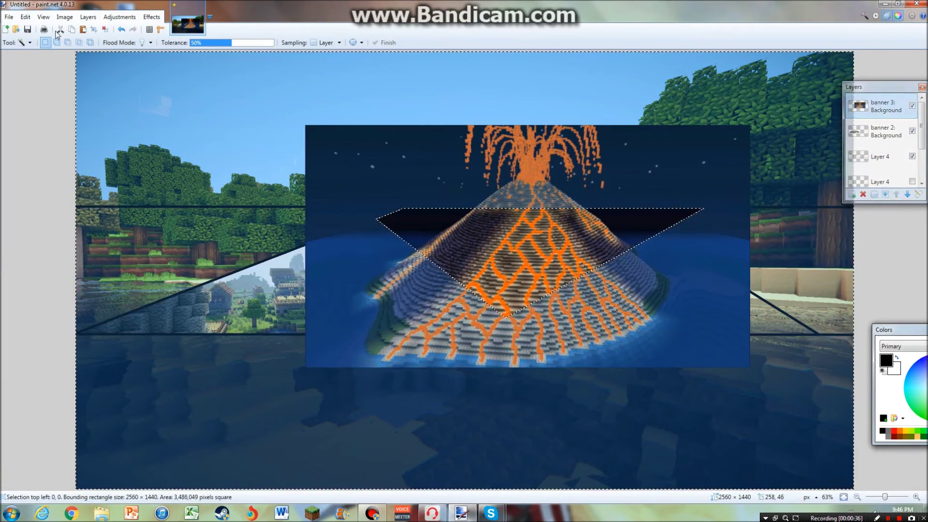
key(Delete)
Import the picture banner 4 as a new layer and place it over the upper-left panel.
click(88, 17)
click(104, 73)
text(banner 4)
key(Return)
drag(273, 267, 273, 342)
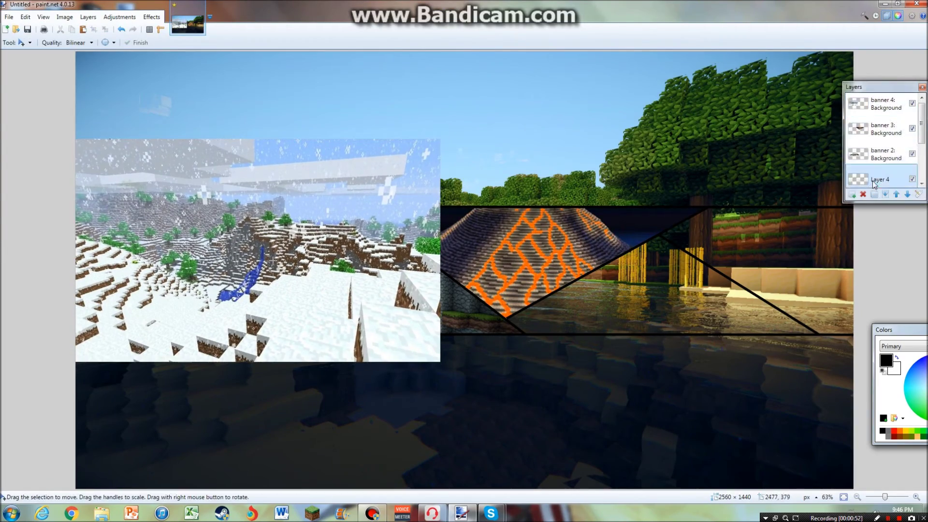
Select everything outside the upper-left panel with the Magic Wand and delete it from the banner 4 snow picture.
key(s)
click(480, 207)
key(Delete)
Import the picture banner 5 as a new layer and place it over the lower-right triangular panel.
click(88, 17)
click(104, 72)
text(banner 5)
key(Return)
drag(341, 192, 663, 305)
Select everything outside the lower-right triangle with the Magic Wand and delete it from the banner 5 picture.
click(23, 42)
click(52, 129)
click(880, 155)
click(807, 380)
key(Delete)
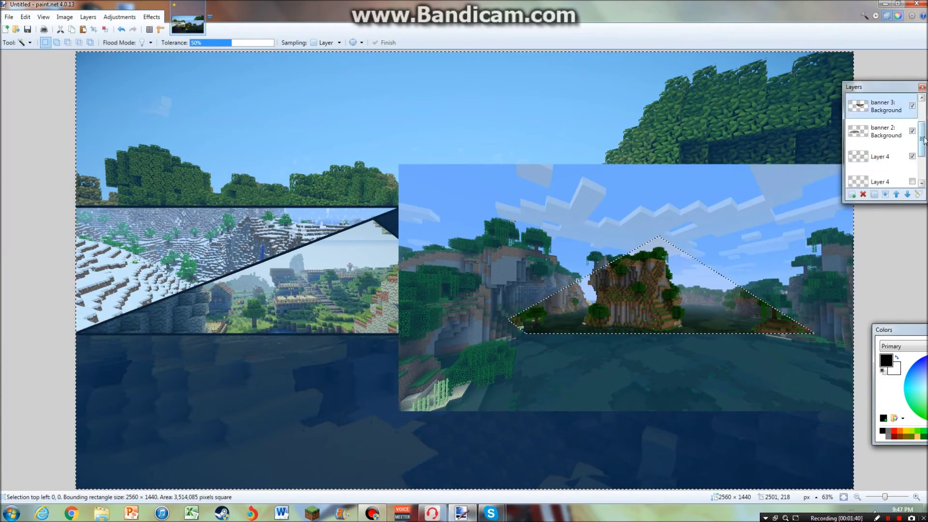
Import the picture banner 6 as a new layer and place it over the panel at the banner strip's right end.
click(88, 17)
click(104, 73)
text(banner 6)
key(Return)
drag(311, 242, 696, 290)
Select everything outside the rightmost panel with the Magic Wand and delete it from the banner 6 picture.
click(23, 43)
click(52, 129)
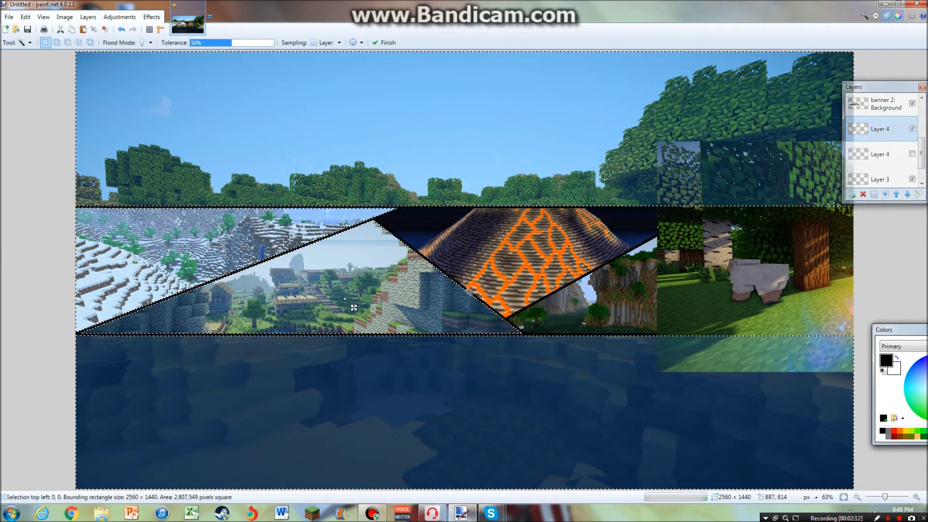
click(614, 209)
key(Delete)
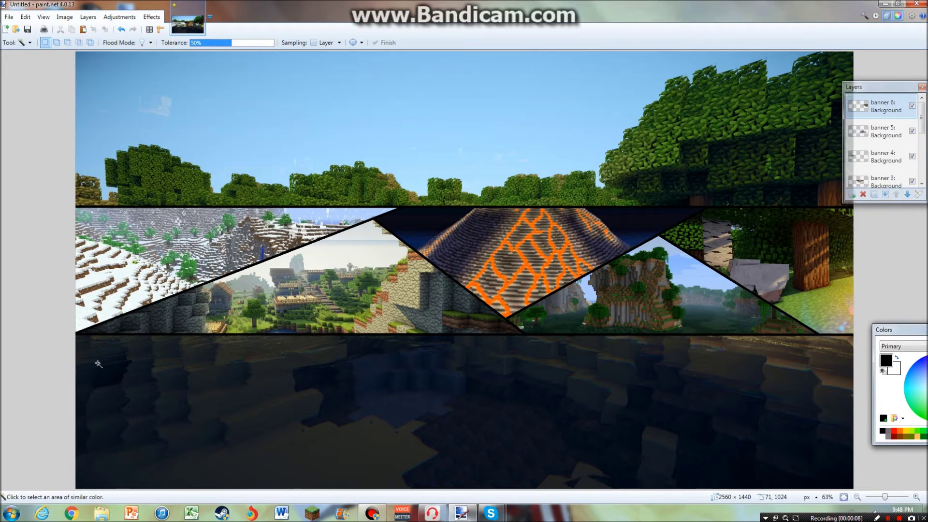
Show the layer with the vertical guides and move it to the top of the layer stack.
scroll(899, 145, down, 4)
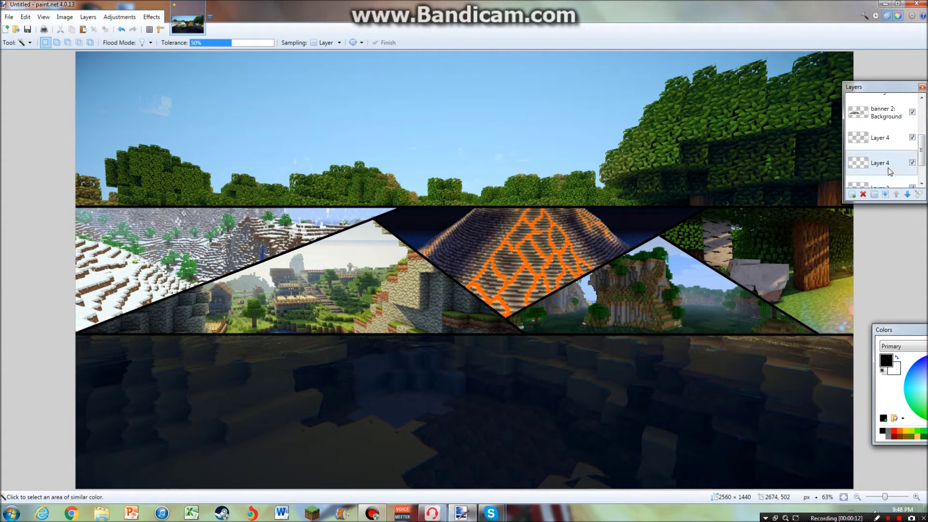
scroll(884, 145, up, 1)
drag(880, 163, 882, 104)
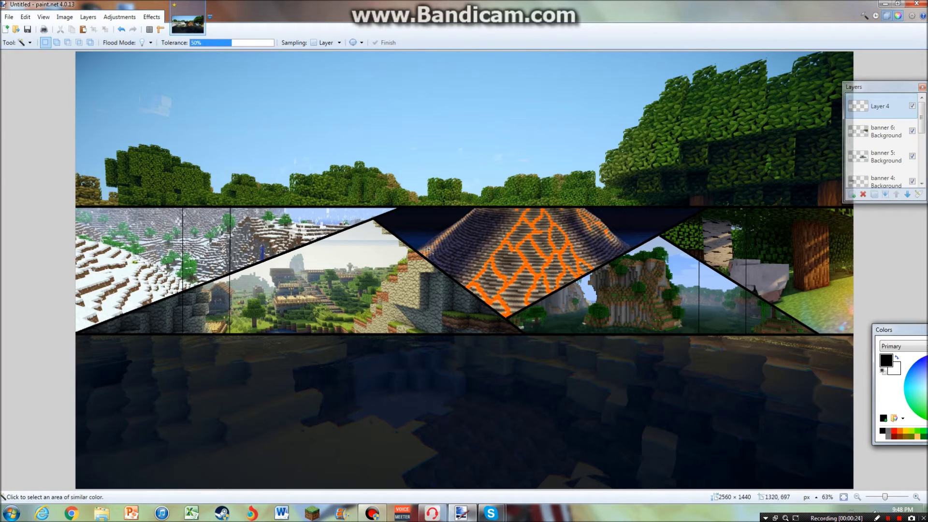
Add a new layer above the guide layer and enter the text NBAGAMER on it in the middle strip.
click(13, 43)
click(24, 230)
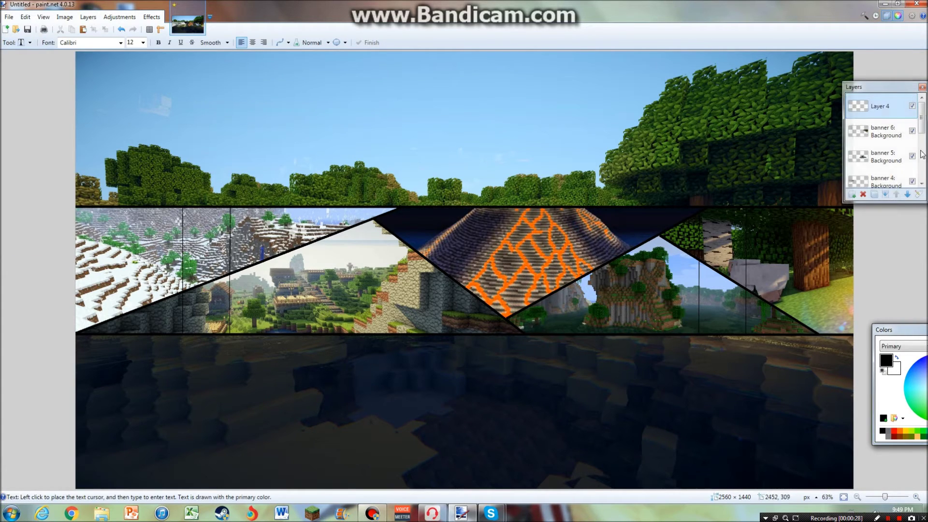
click(852, 195)
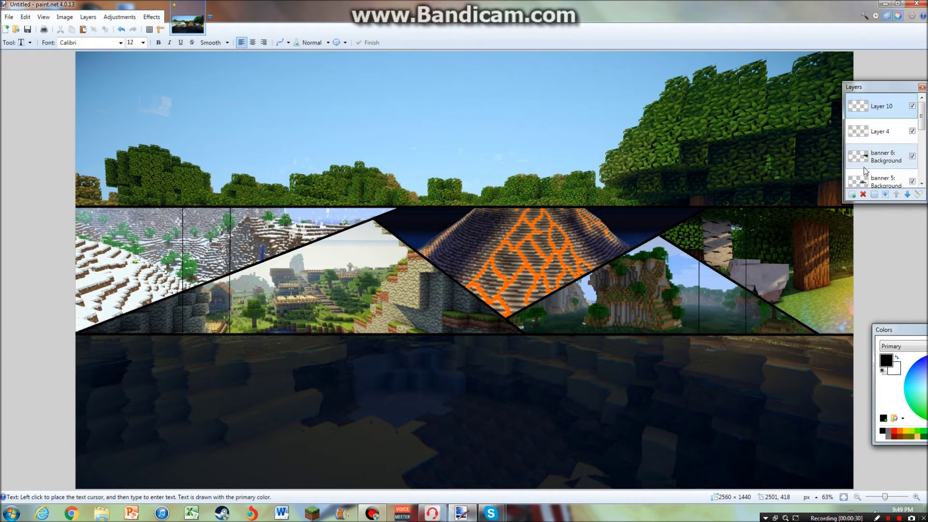
click(341, 271)
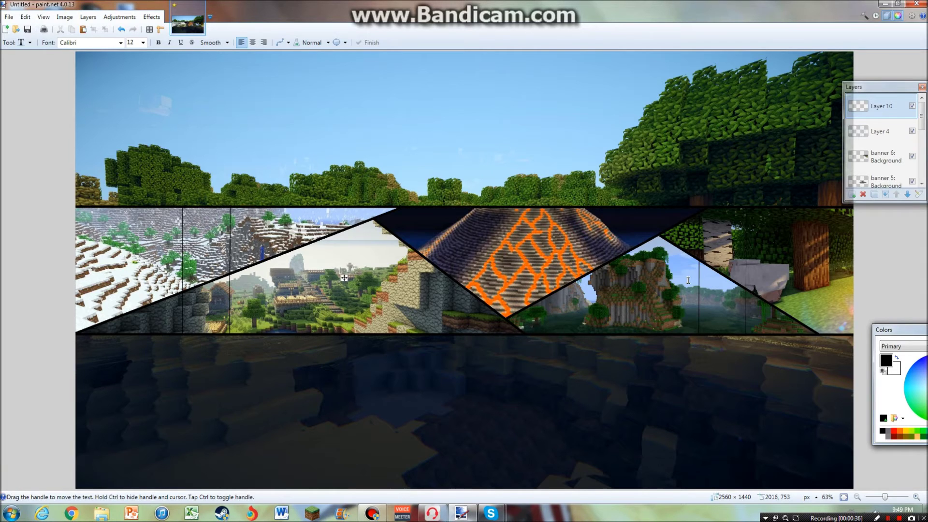
text(I)
Set the NBAGAMER text to size 96 and move it to the centre of the banner strip.
click(143, 43)
click(141, 145)
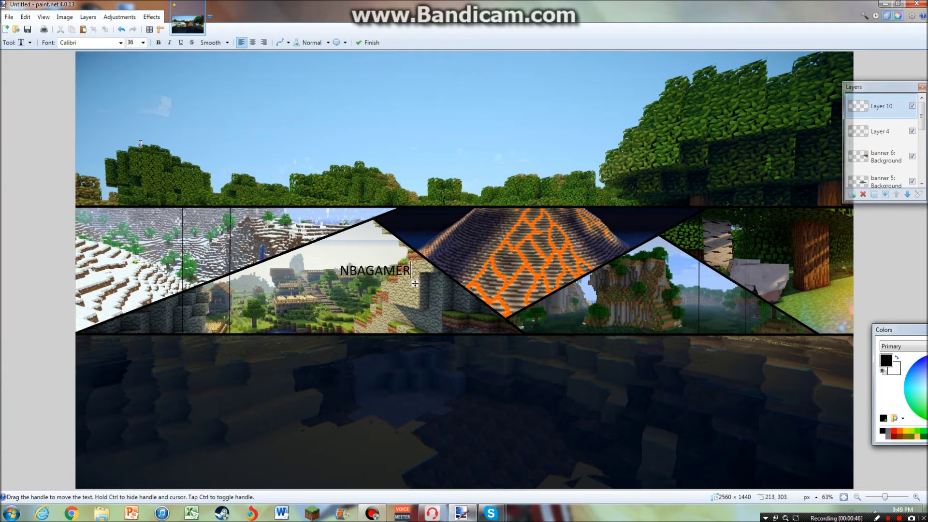
click(143, 42)
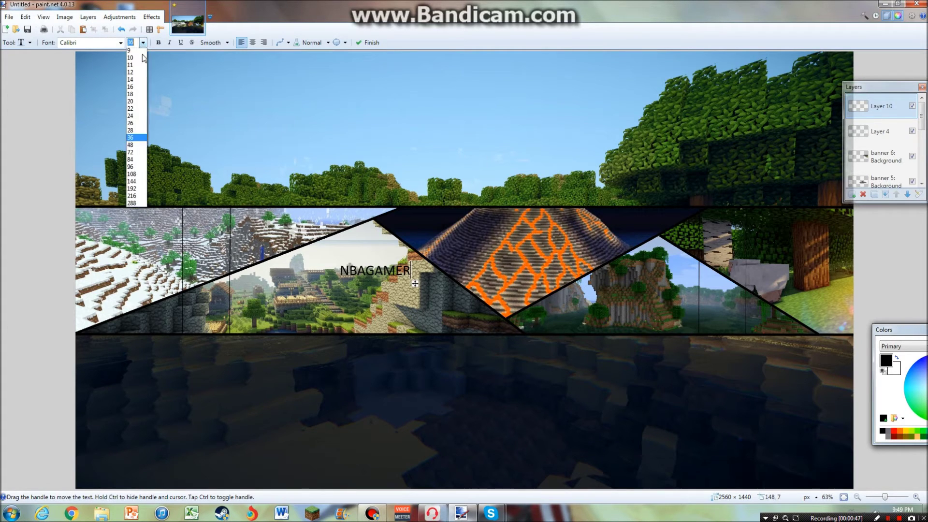
click(131, 166)
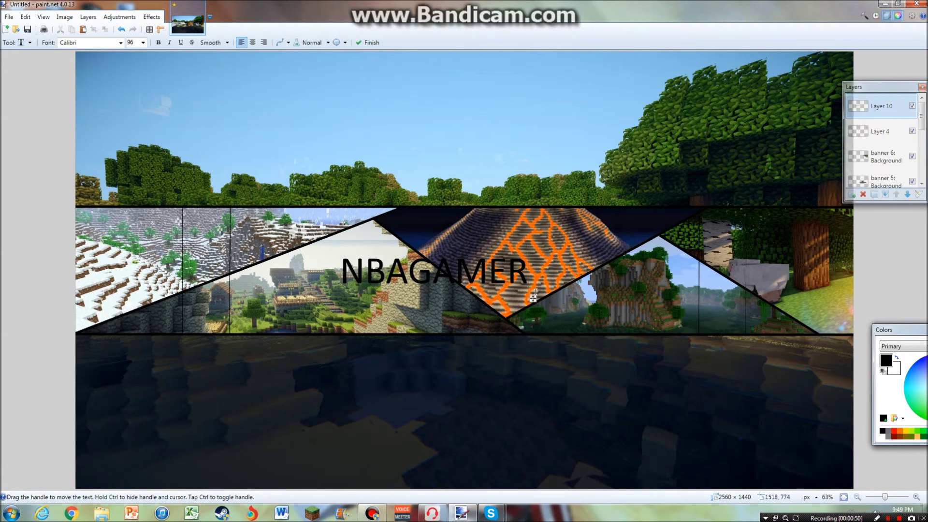
drag(533, 298, 590, 292)
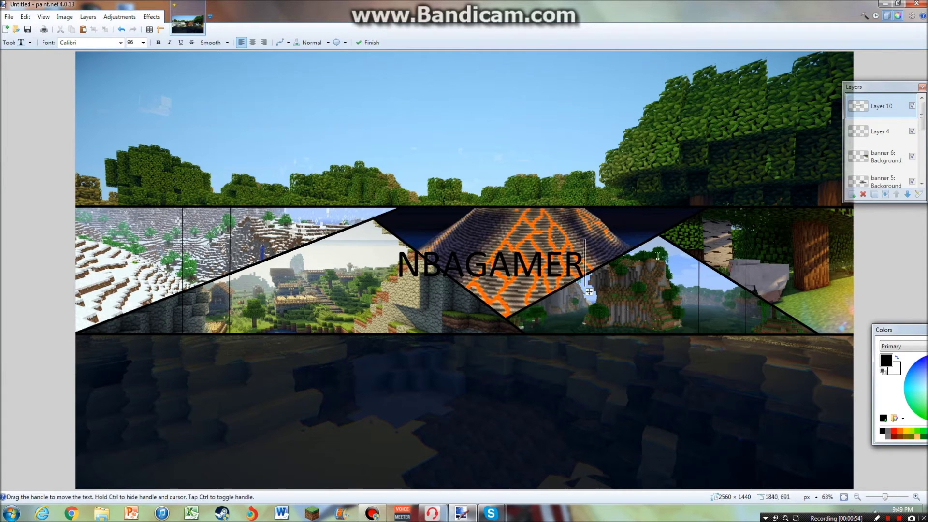
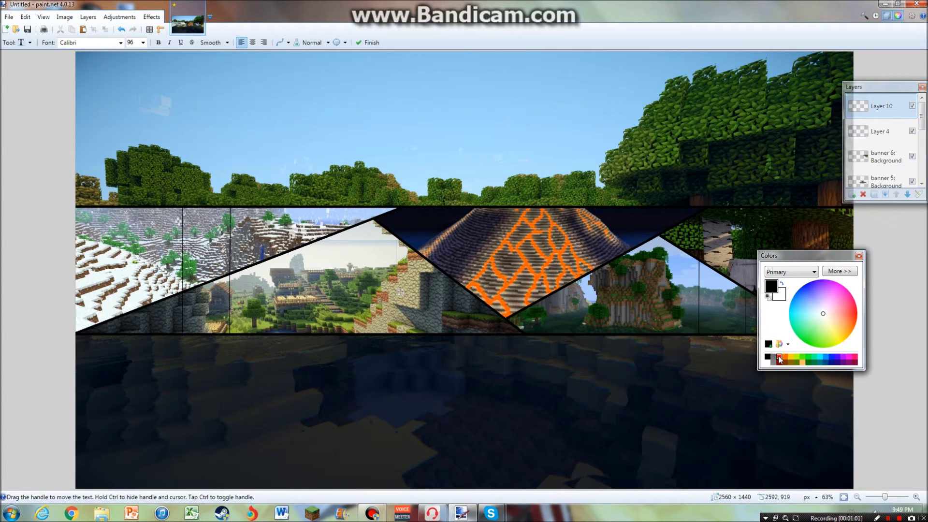
Retype the NBAGAMER title in red, change its font to BolsterBold and re-centre it in the upper part of the strip.
text(NBA)
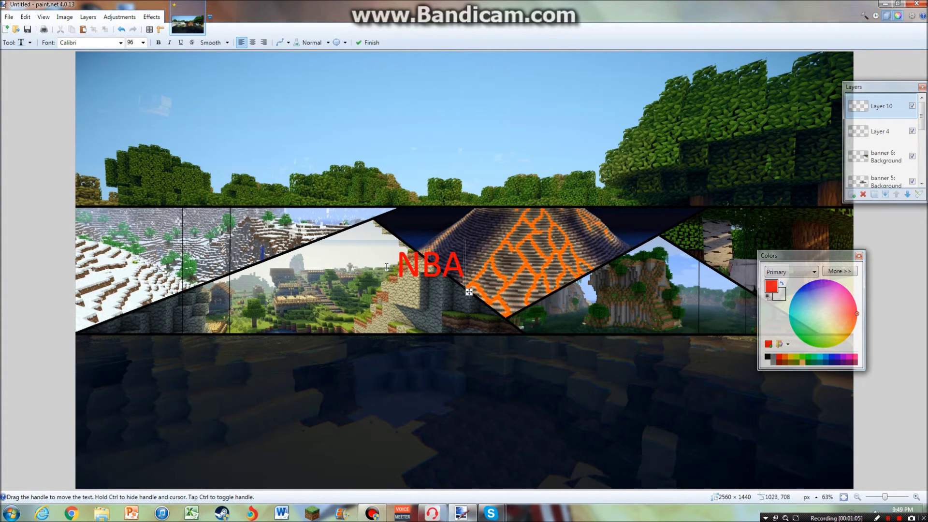
text(GAMER)
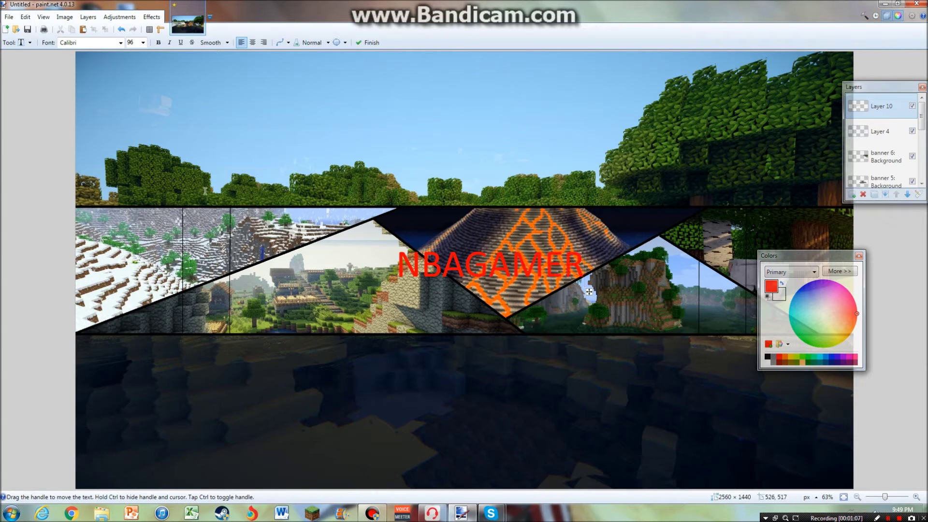
click(121, 43)
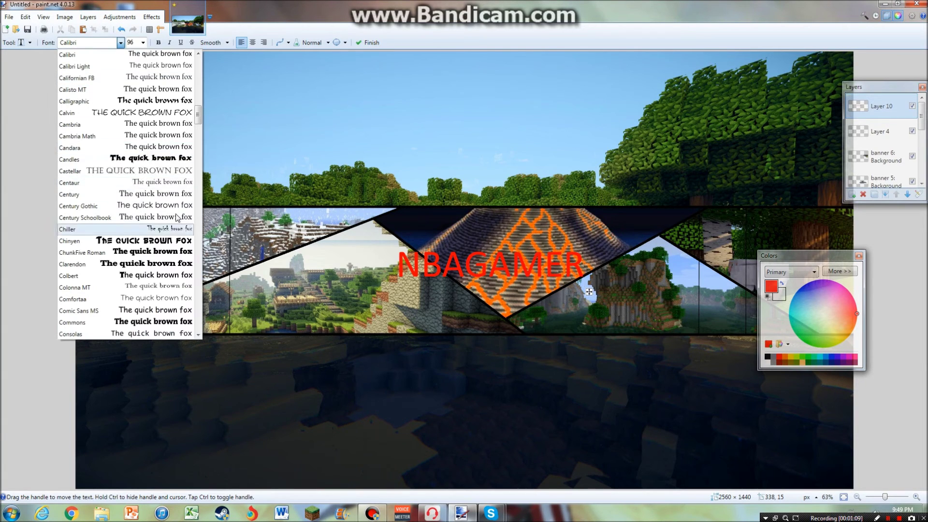
scroll(172, 157, up, 4)
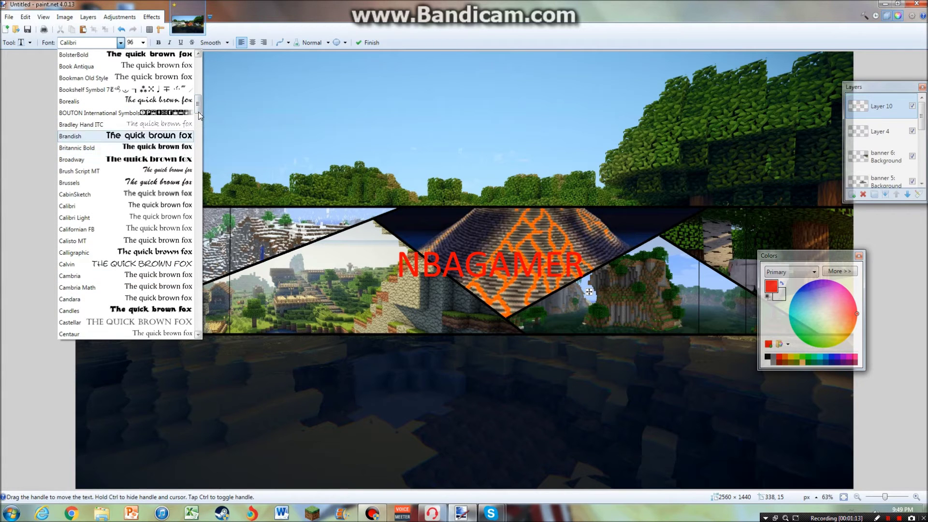
click(139, 54)
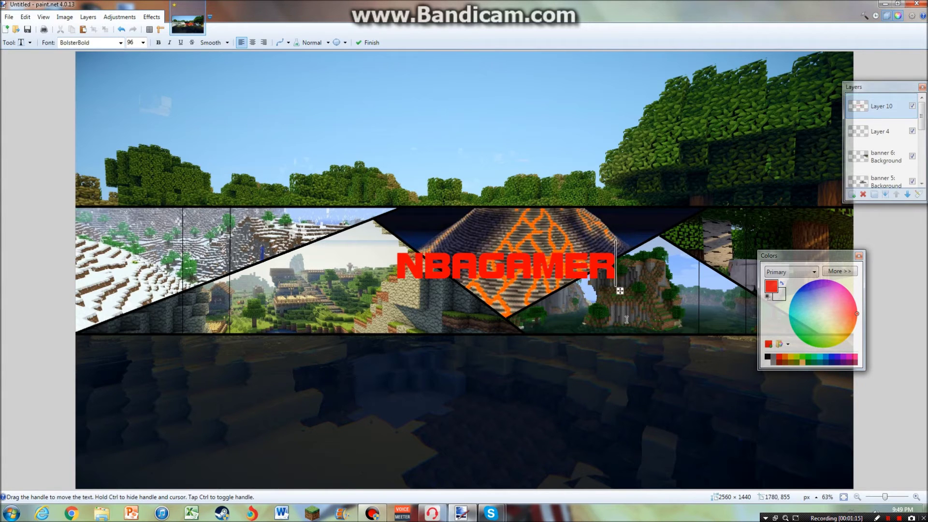
drag(620, 291, 601, 277)
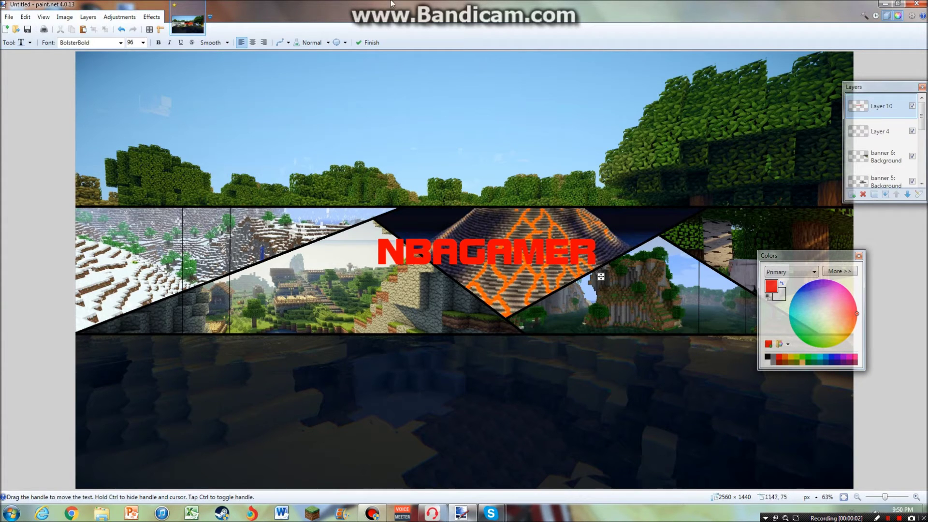
Apply a Glow effect to the title layer with radius 9, brightness 39 and contrast 31.
click(155, 19)
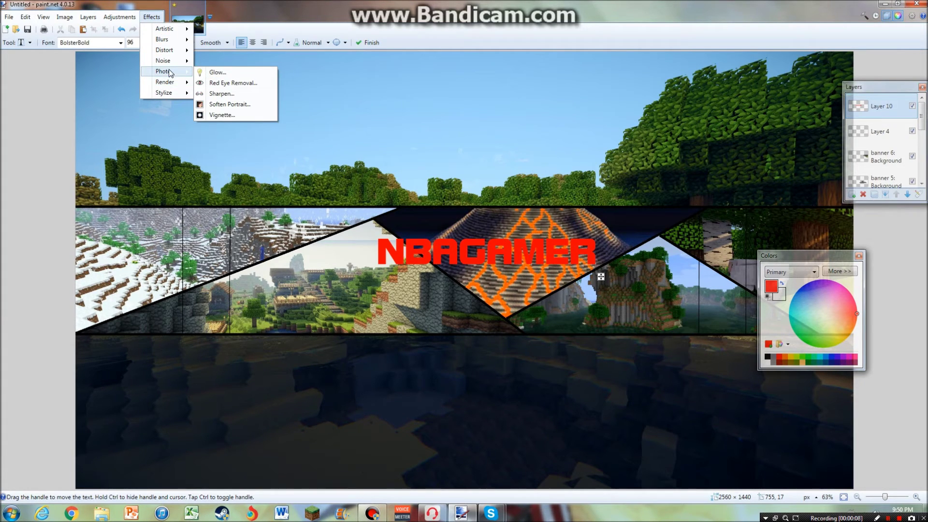
click(217, 72)
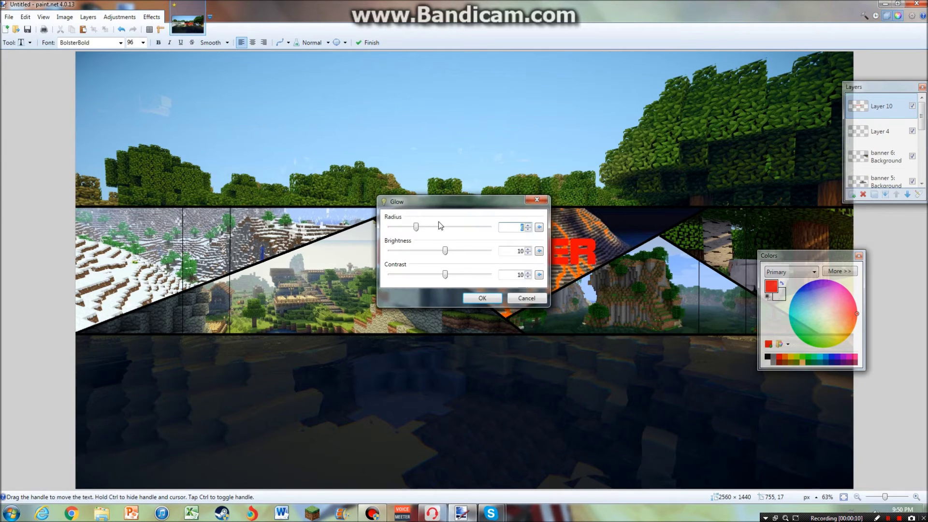
drag(451, 234, 447, 279)
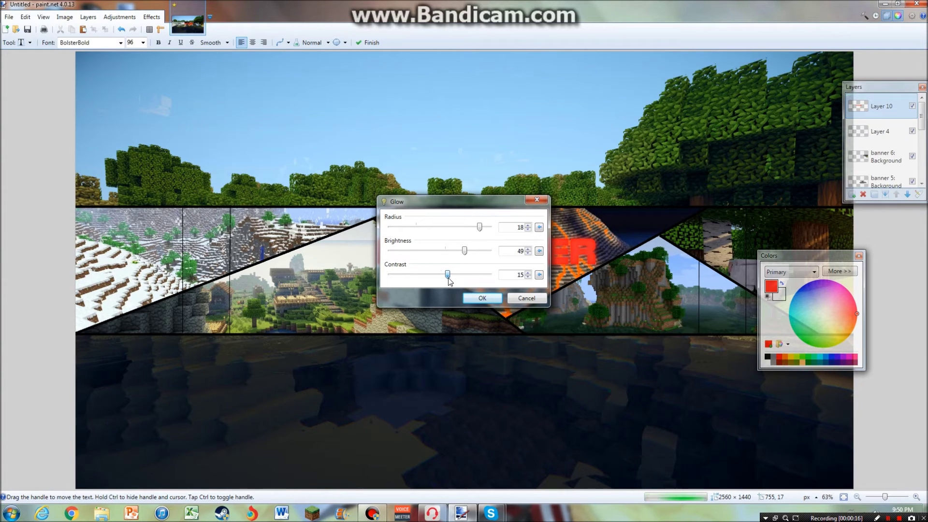
drag(489, 201, 240, 228)
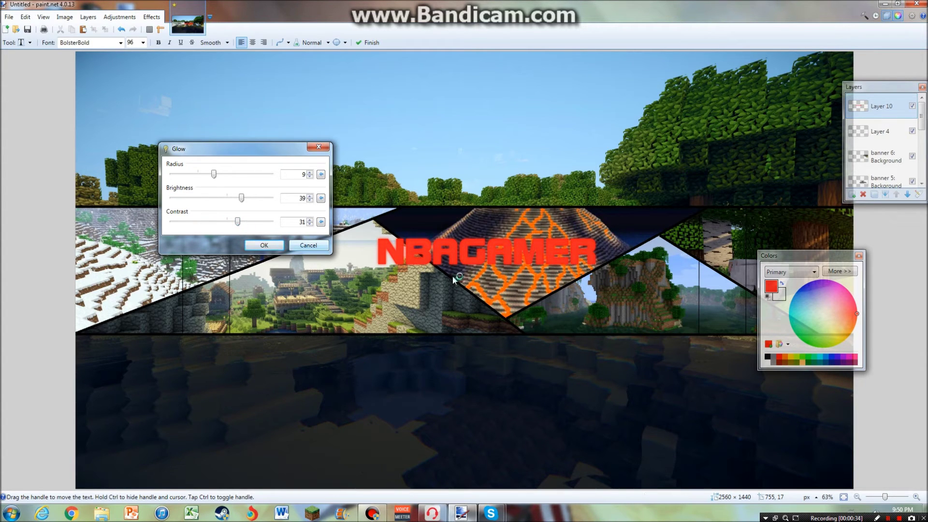
click(263, 245)
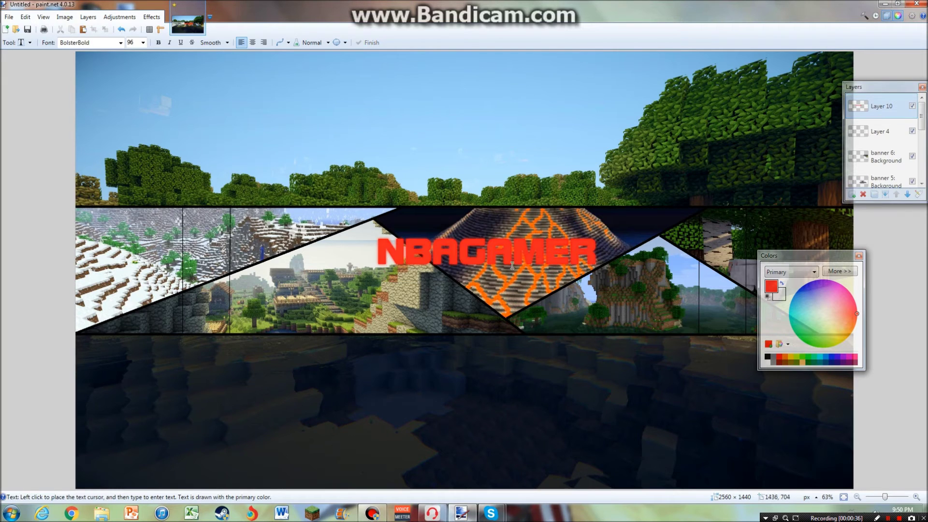
Add the line "Youtube c NBAGAMER" in black BolsterBold size 18 below the title.
click(420, 280)
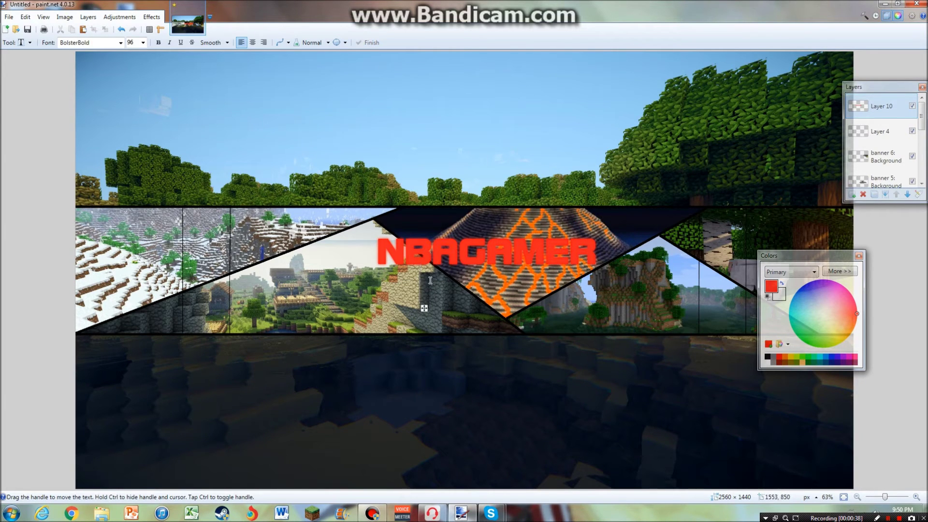
click(143, 45)
click(137, 103)
click(768, 357)
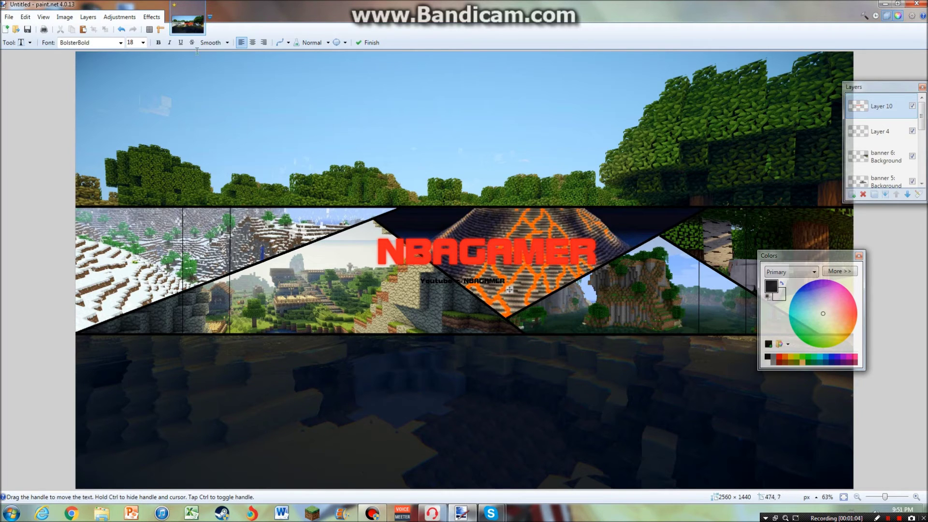
Try font sizes 24 and 36 for the Youtube line, repositioning it beneath the title.
click(144, 42)
click(139, 103)
click(143, 42)
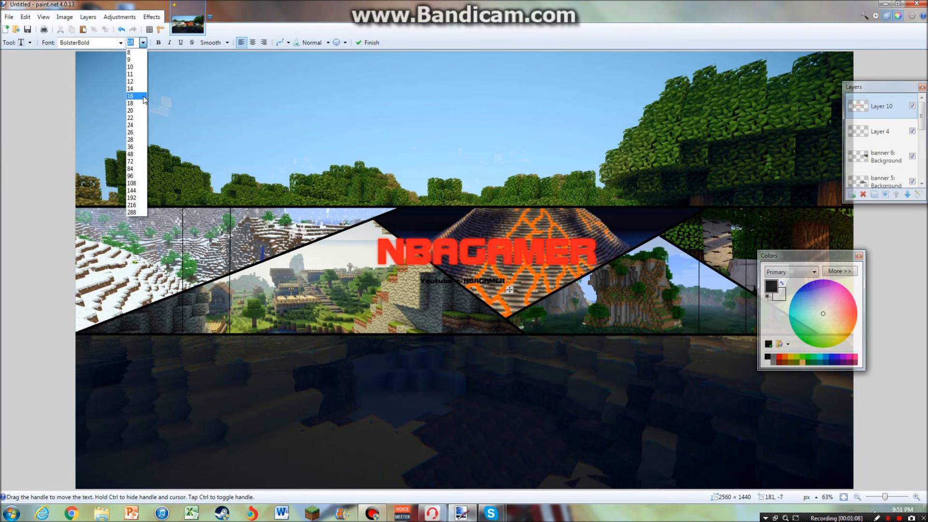
click(135, 125)
drag(538, 292, 543, 290)
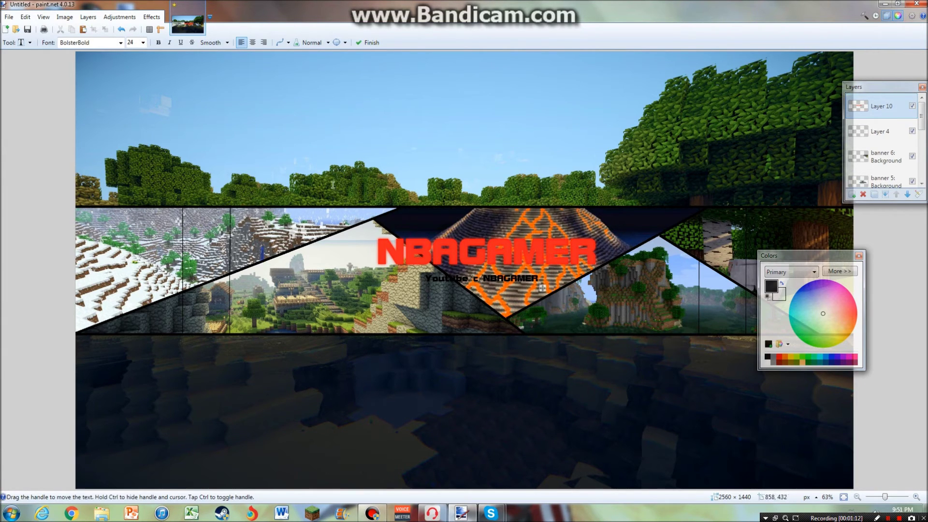
click(143, 44)
click(135, 147)
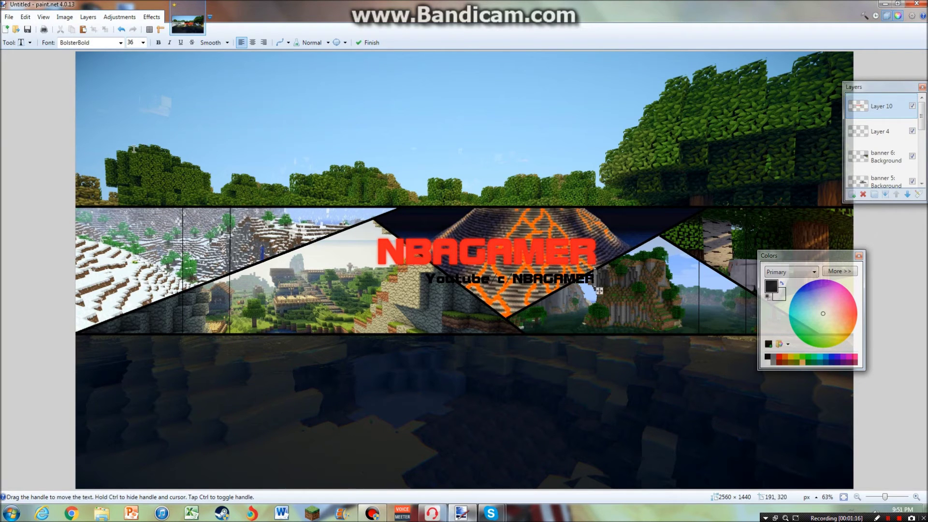
drag(598, 292, 575, 289)
Set the Youtube line's font size to 28 and centre it directly beneath the NBAGAMER title.
click(143, 43)
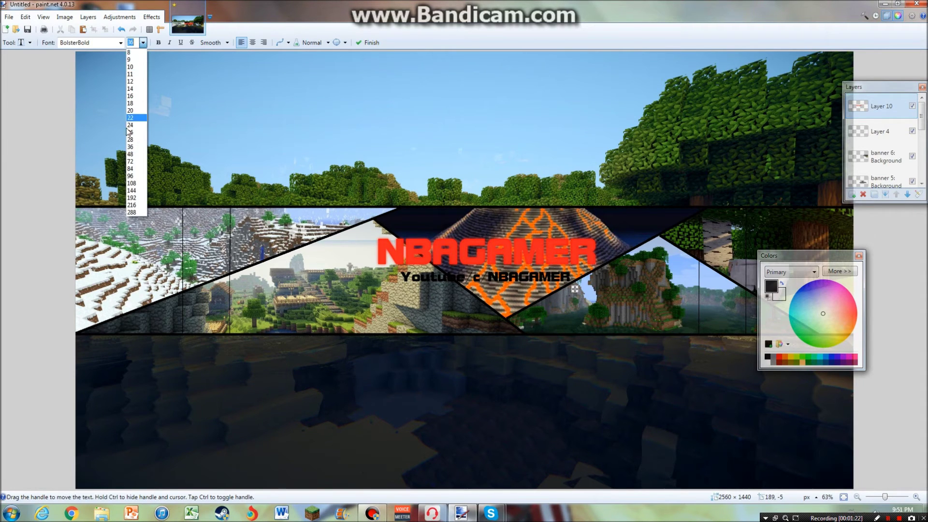
click(135, 130)
click(143, 43)
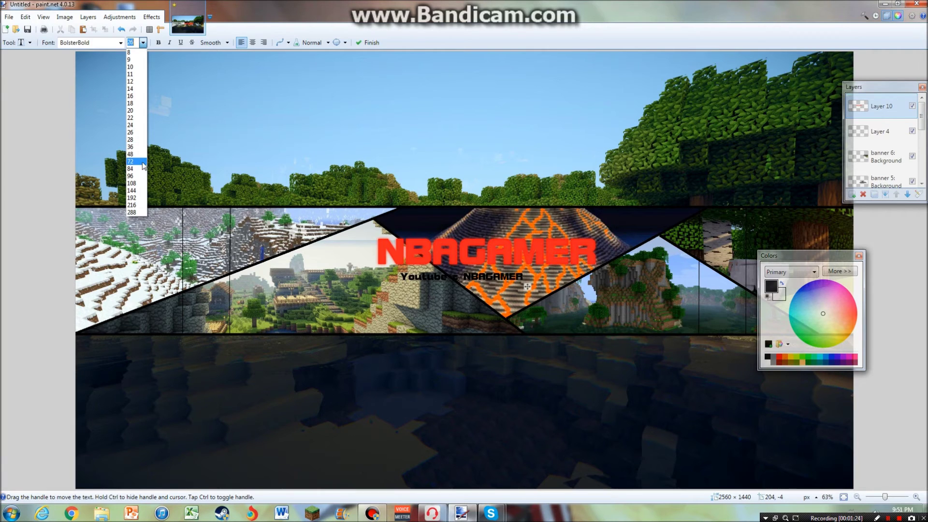
click(134, 141)
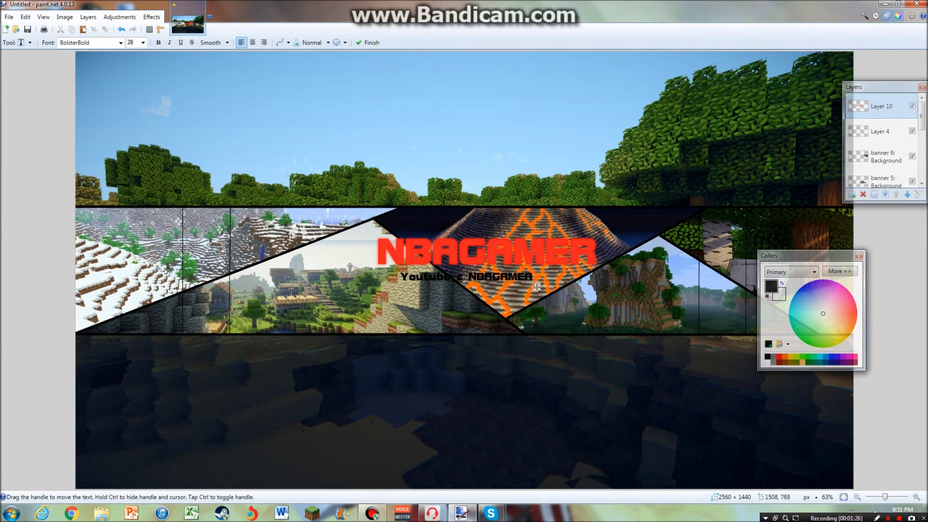
drag(536, 288, 557, 286)
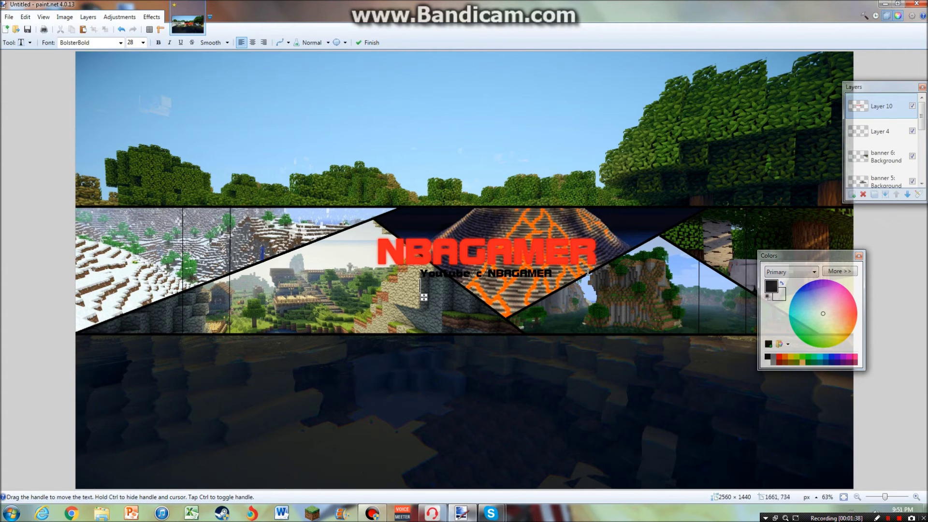
Import the Minecraft character picture download (1) as a new layer, shrink it to 188 × 399 pixels and place it over the title's right end.
click(88, 17)
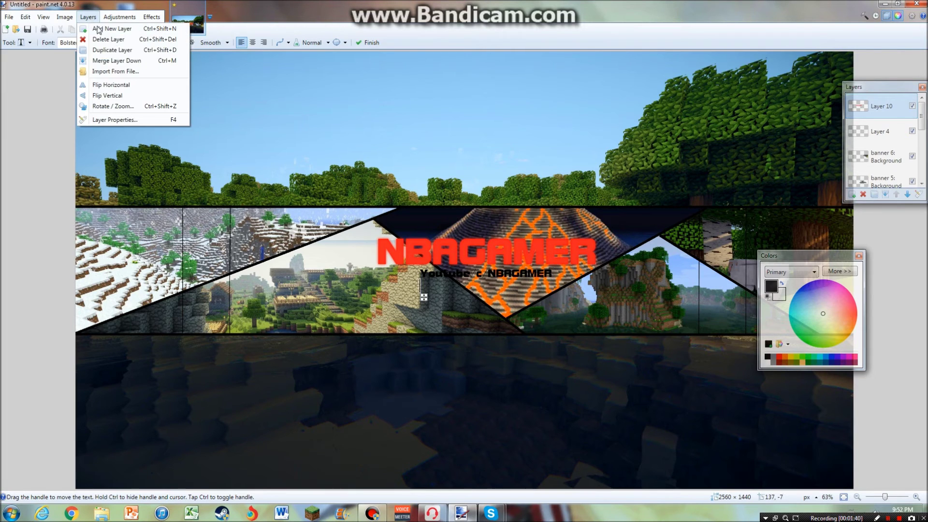
click(102, 73)
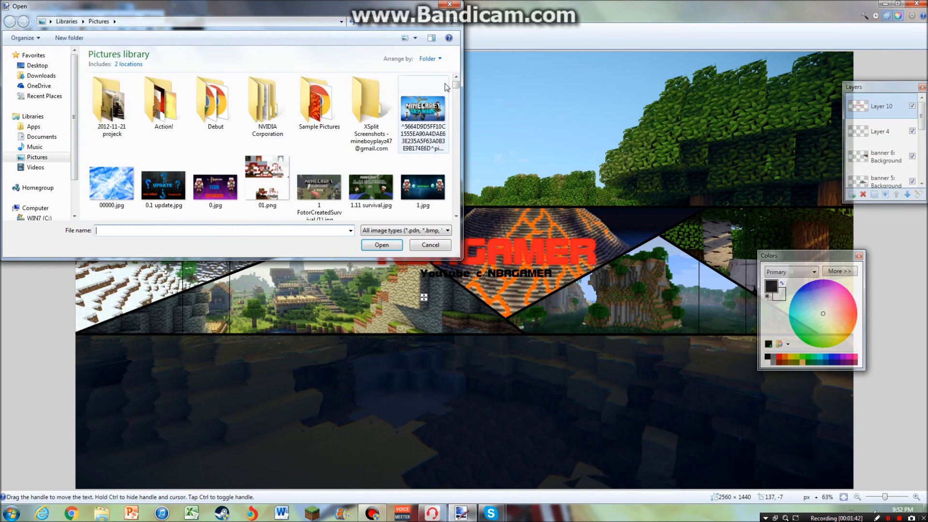
scroll(425, 111, down, 10)
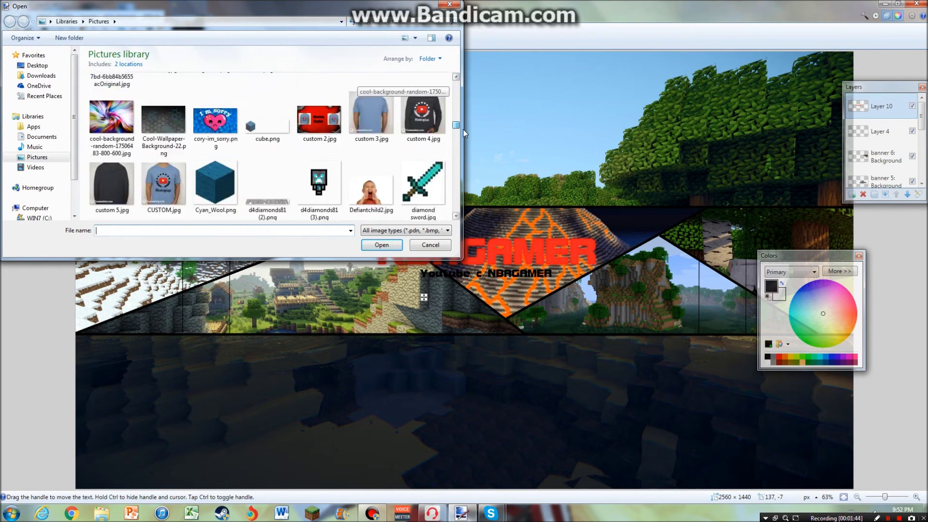
double_click(417, 121)
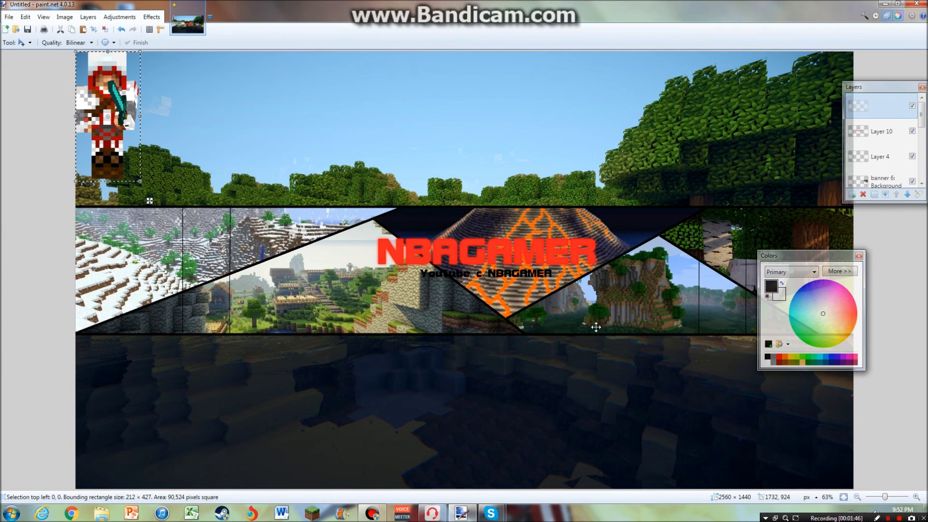
drag(136, 139, 602, 318)
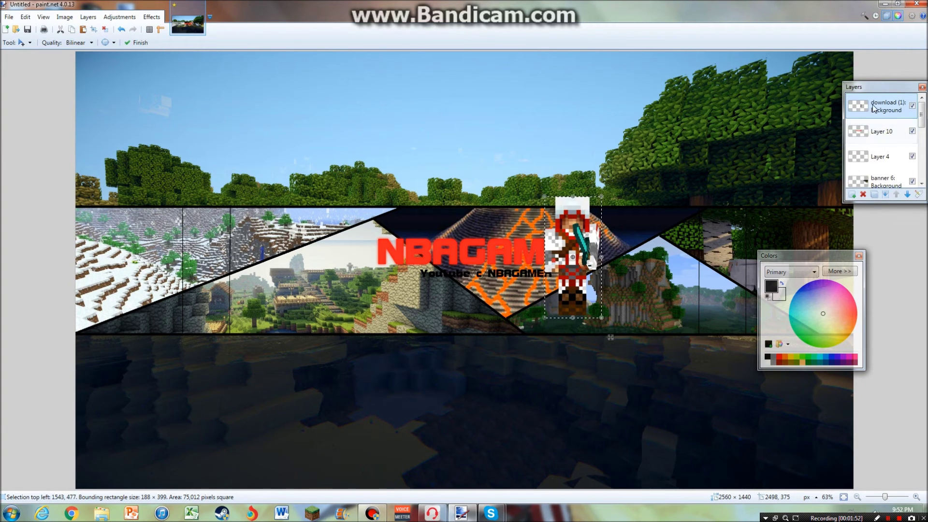
Move the character layer below the text layer and place the character under the title, overlapping the strip's lower edge.
drag(876, 109, 879, 140)
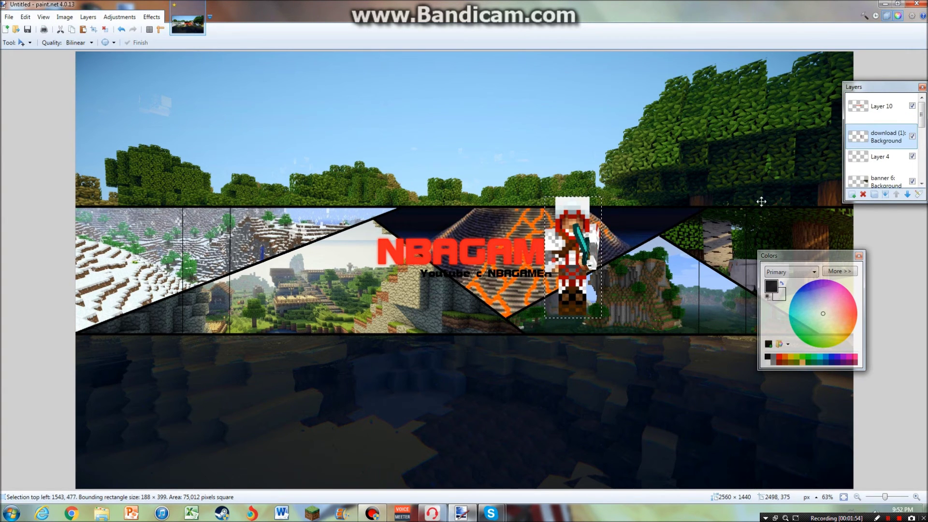
drag(610, 337, 577, 403)
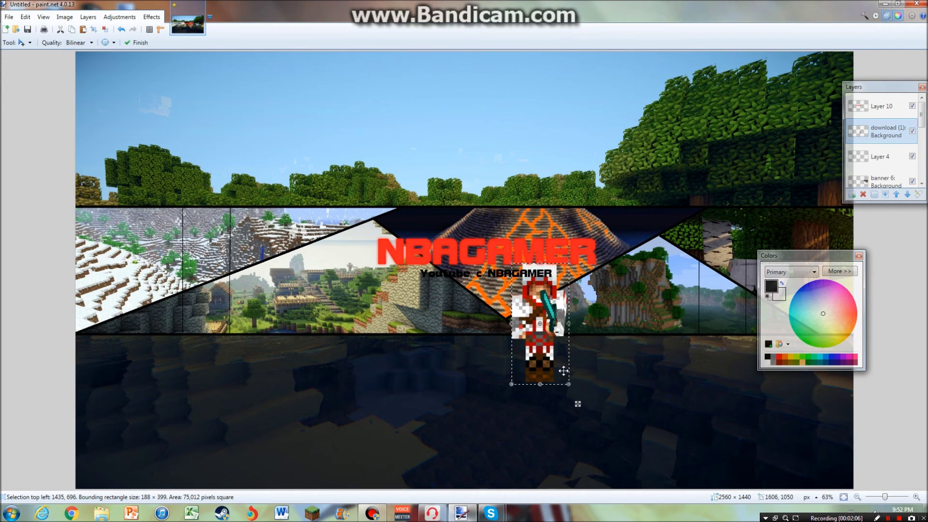
Delete the Minecraft character picture from its layer.
key(Delete)
click(13, 18)
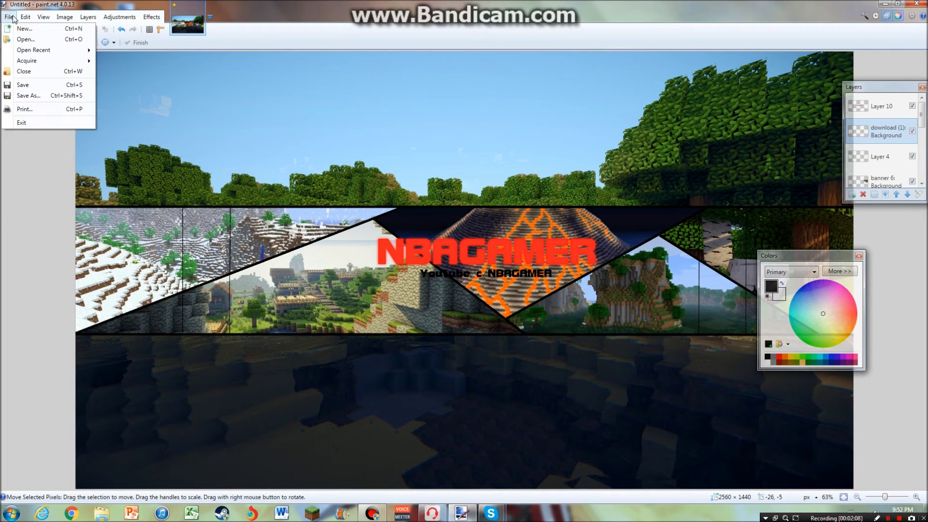
click(13, 18)
Import the Squirtle_3.3.5 picture as a new layer, shrink it to 226 × 308 pixels and place it over the title's beginning.
click(88, 17)
click(98, 71)
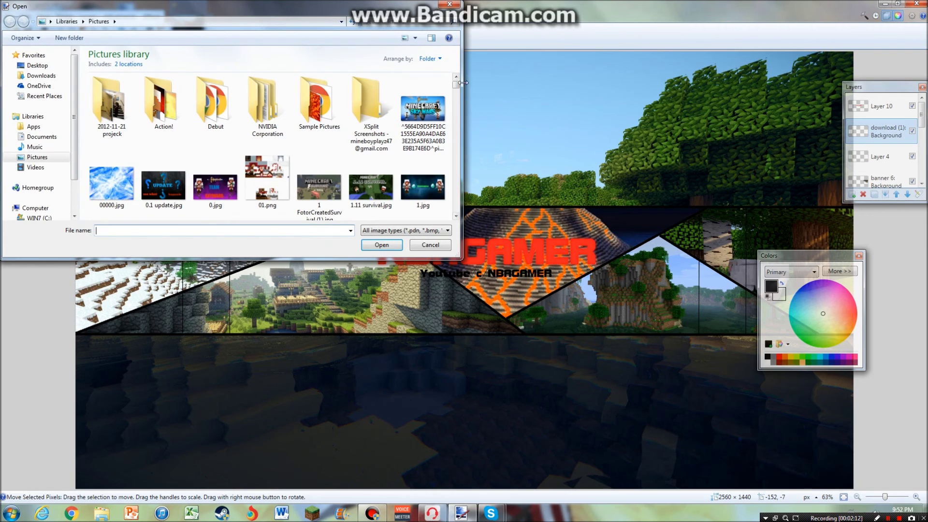
drag(460, 86, 458, 198)
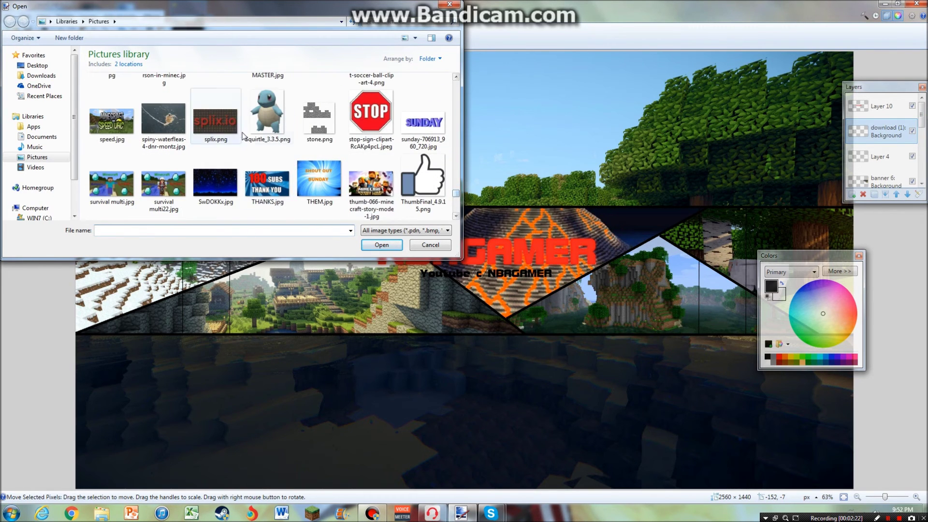
double_click(267, 114)
drag(140, 115, 407, 313)
drag(366, 280, 286, 345)
drag(331, 315, 408, 241)
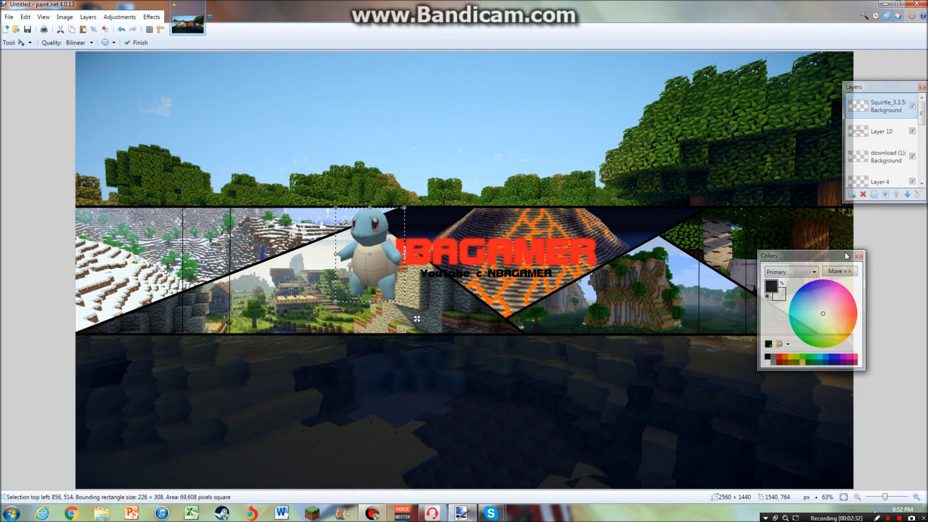
Try the Squirtle layer beneath the text layer, nudging the picture slightly upward, and delete the picture.
click(907, 194)
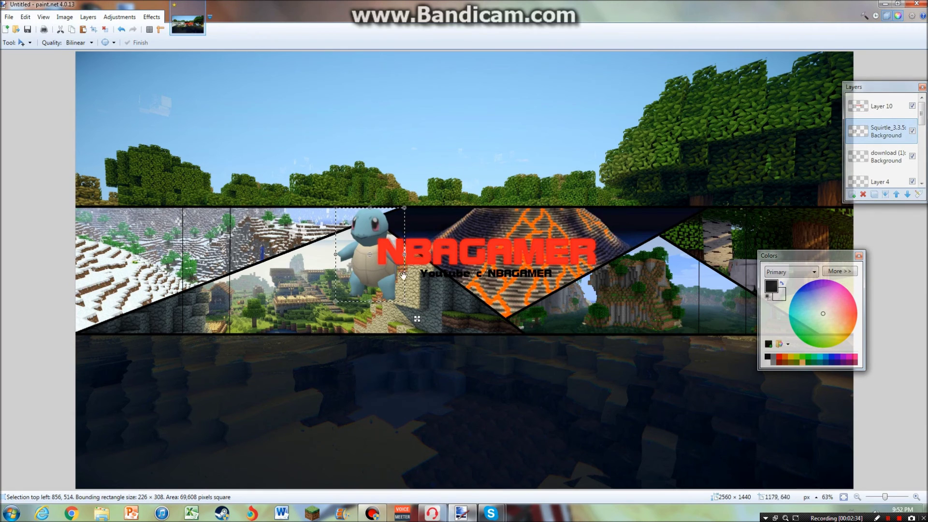
drag(364, 288, 363, 286)
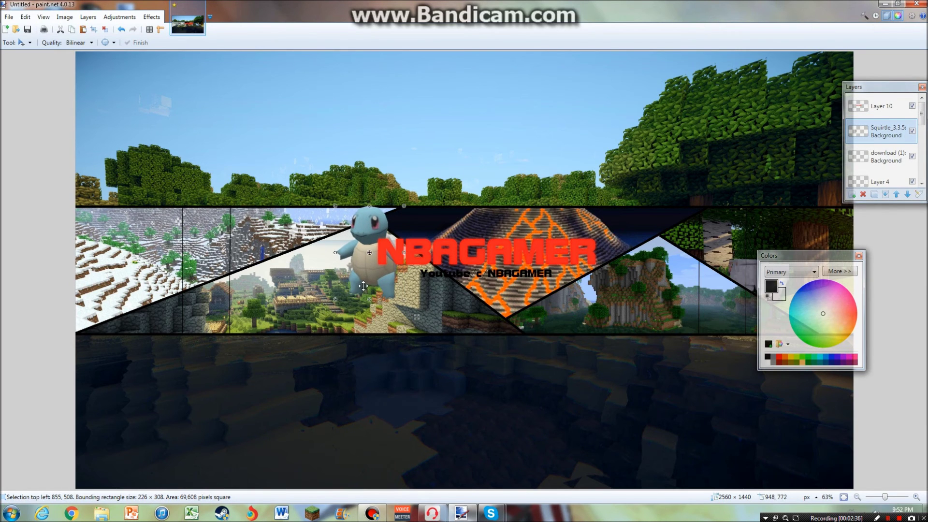
click(513, 269)
key(Delete)
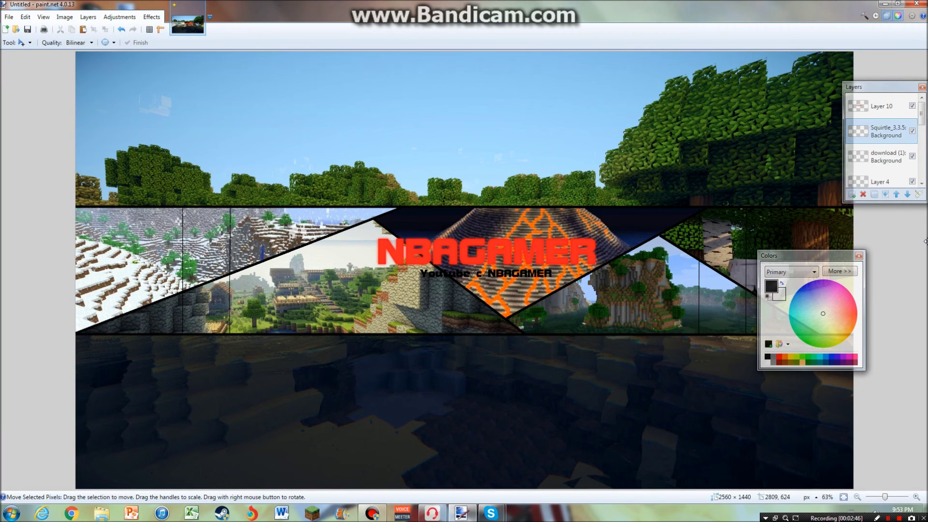
Move the Colors window clear of the picture strip and hide Layer 4 with the vertical guide lines, plus the banner 6 layer.
drag(817, 257, 879, 295)
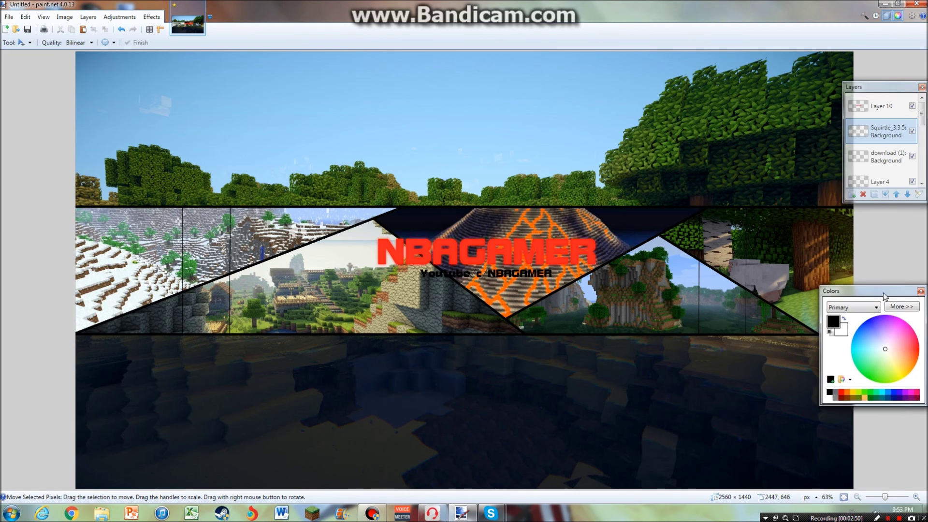
scroll(924, 135, up, 3)
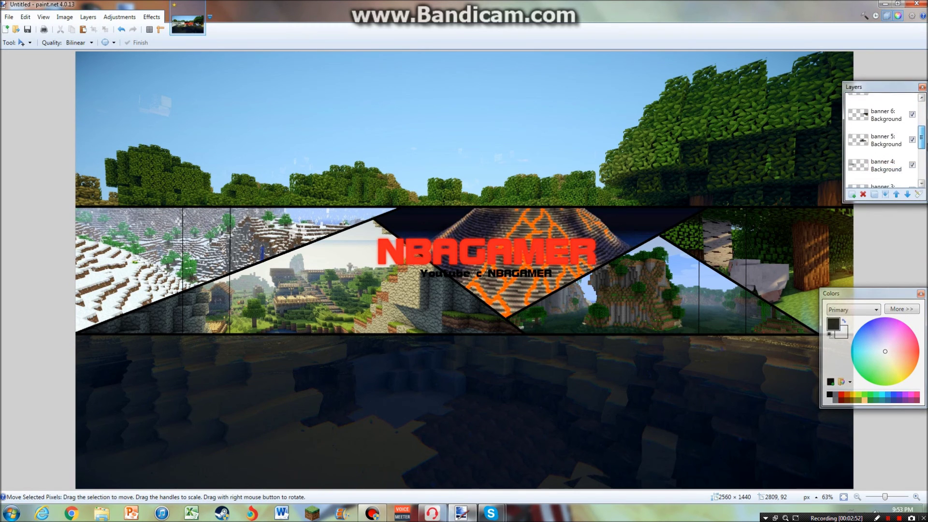
click(912, 180)
scroll(913, 177, down, 1)
click(912, 176)
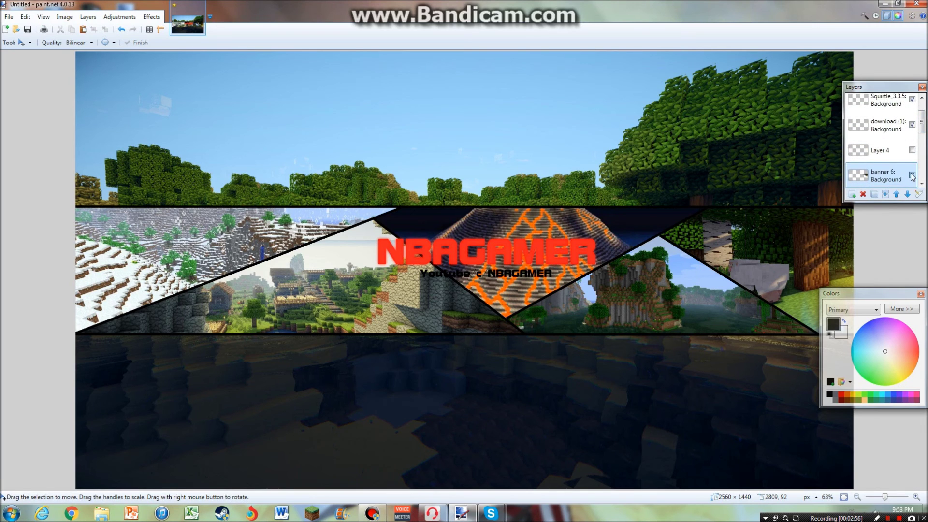
scroll(899, 134, down, 1)
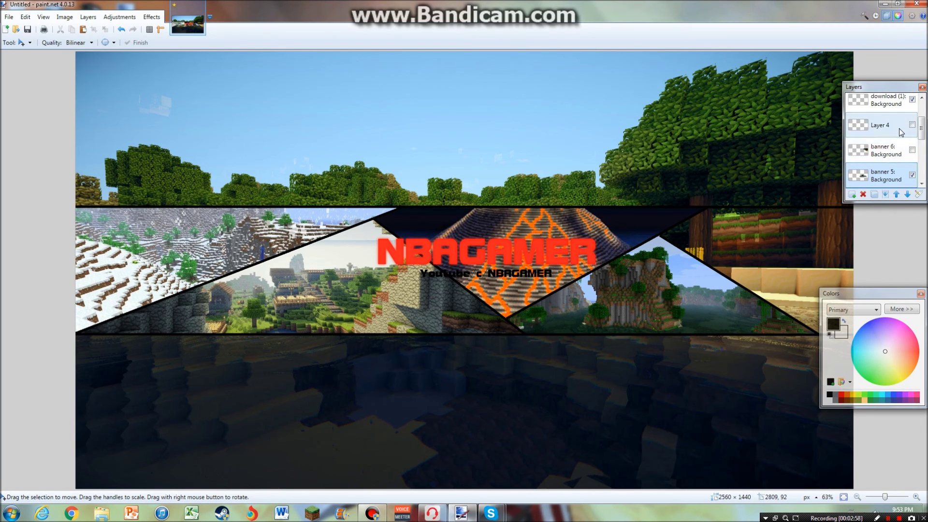
Delete Layer 4 with the vertical guide lines and the emptied Squirtle layer.
click(899, 128)
click(862, 194)
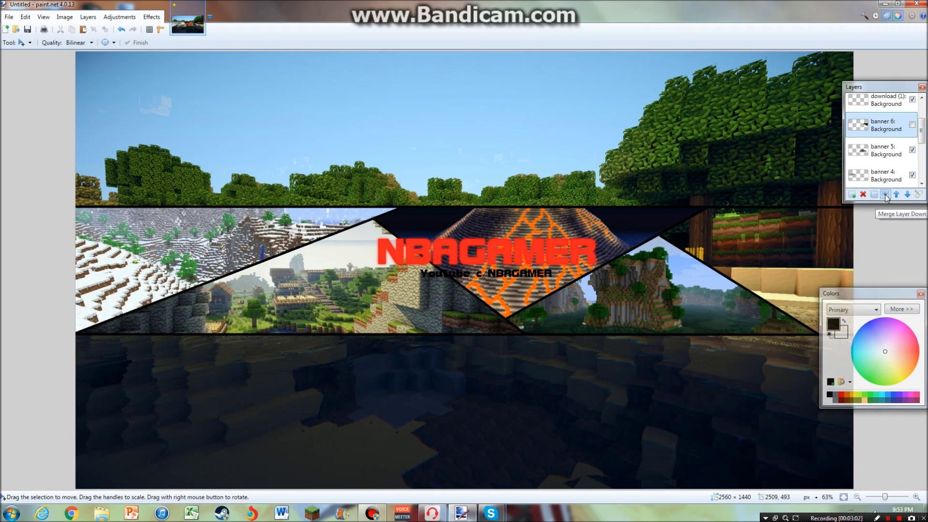
drag(924, 137, 925, 119)
click(907, 141)
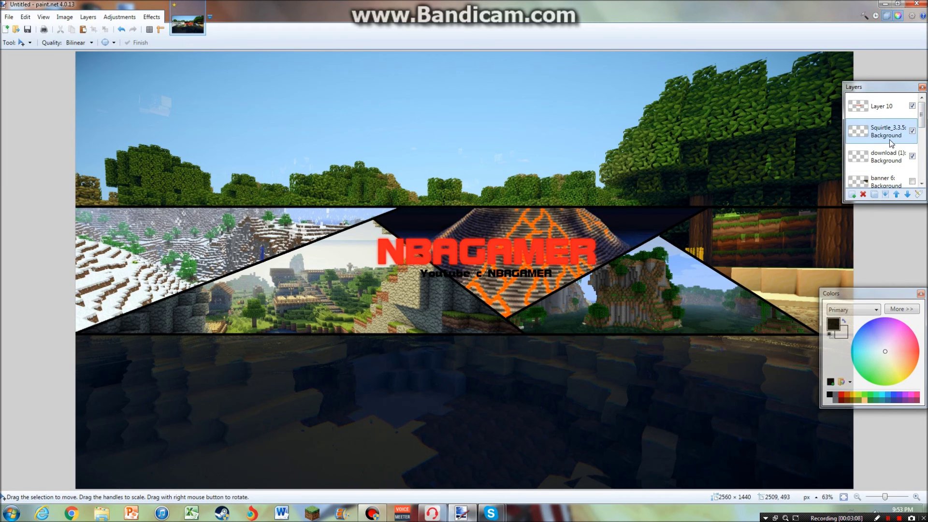
click(863, 194)
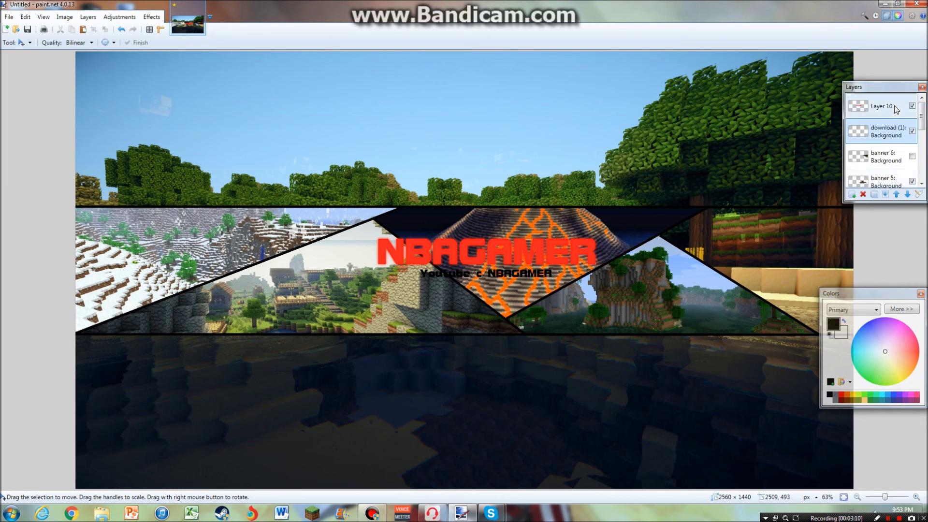
Show the banner 6 layer again and merge all layers into a single one.
click(889, 196)
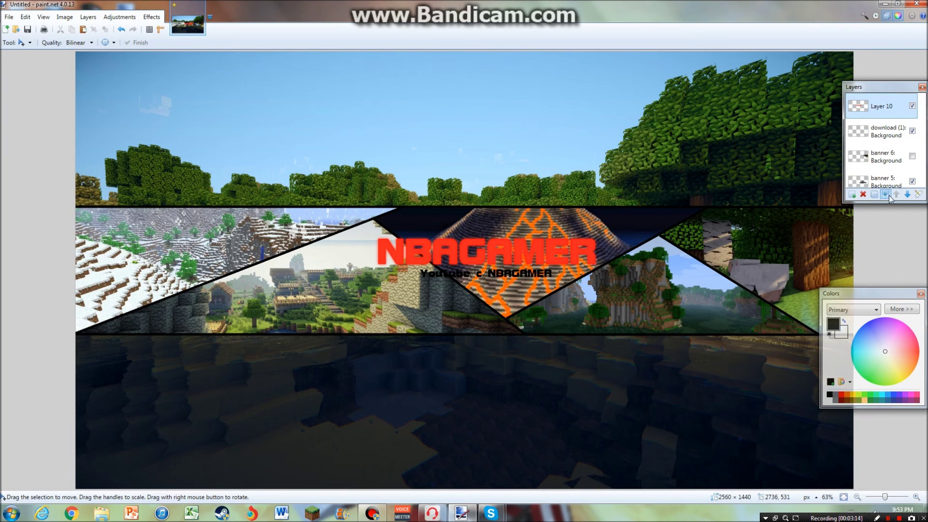
key(ctrl+shift+f)
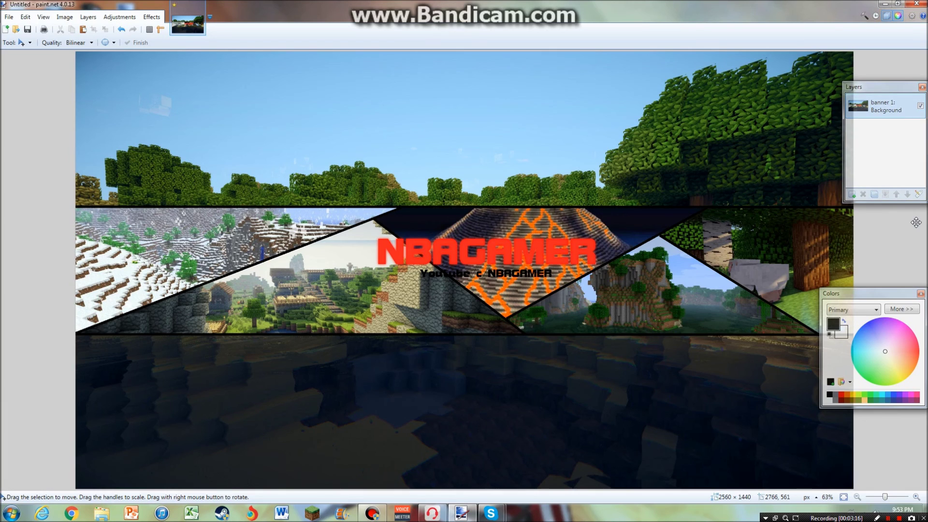